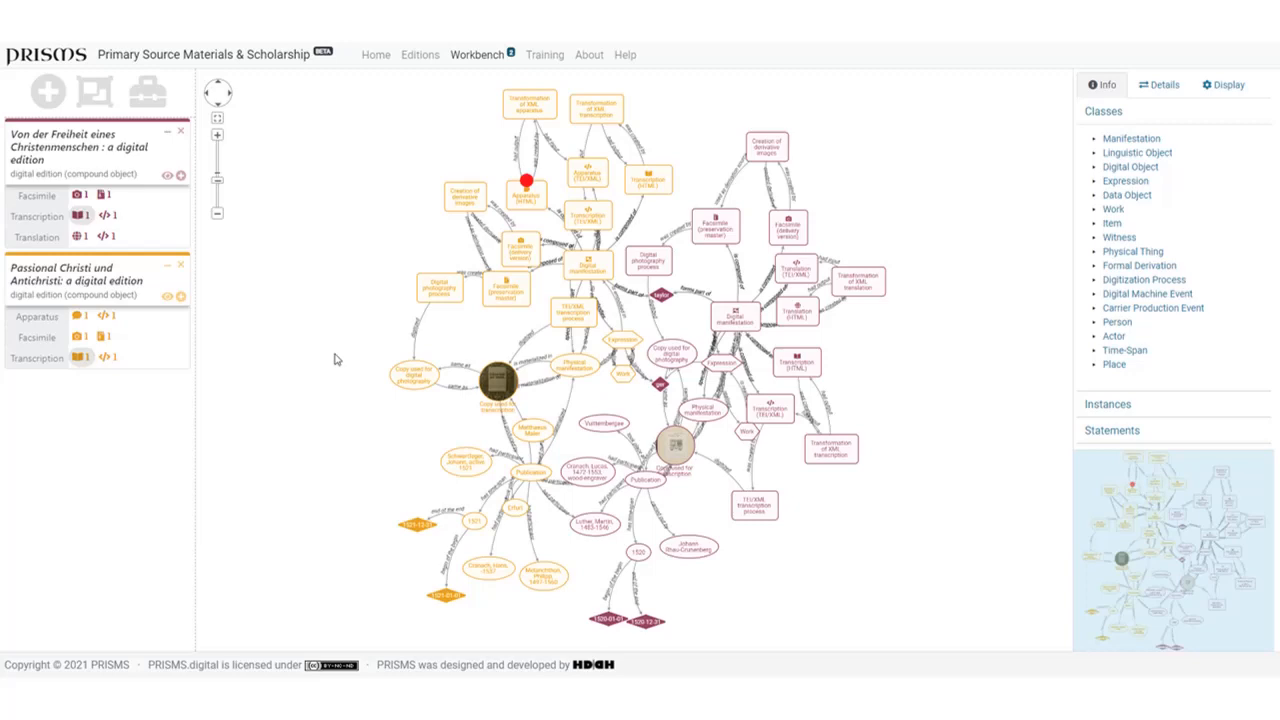
- Filter the graph to material nodes, switch to digital nodes, and restore the combined Material/Digital display
{"action": "left_click", "coordinate": [619, 340]}
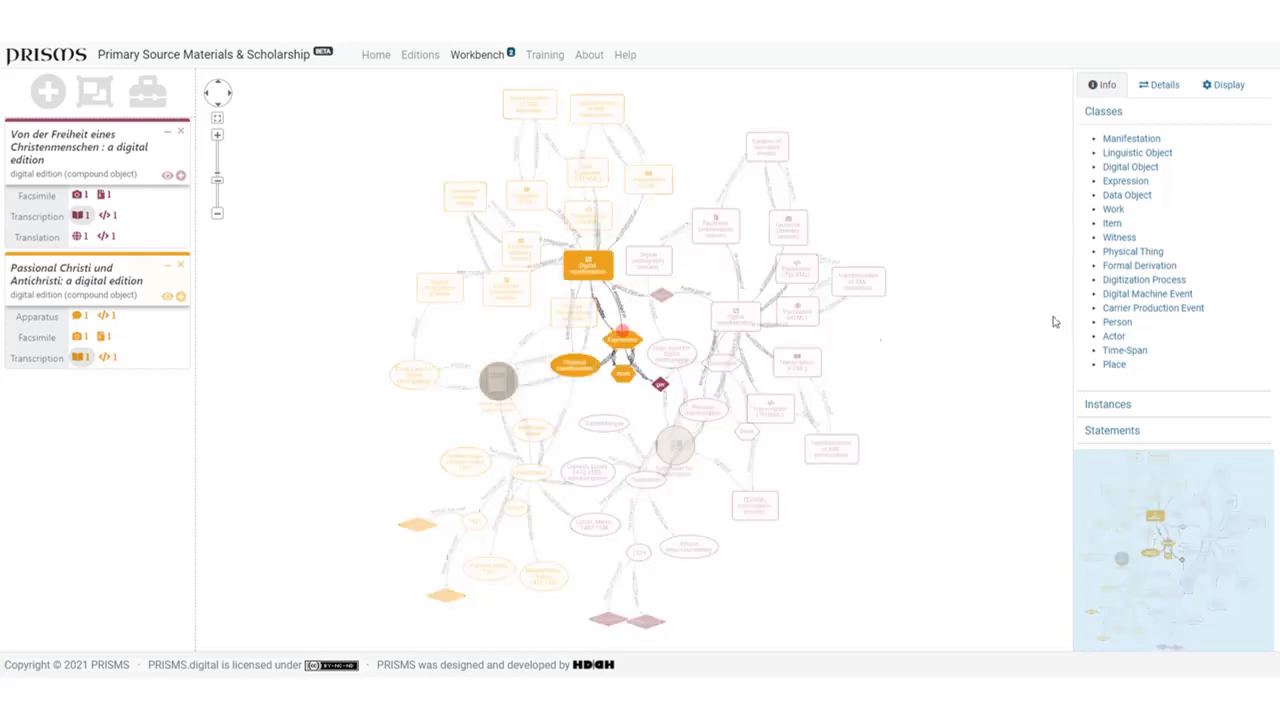
{"action": "left_click", "coordinate": [1225, 88]}
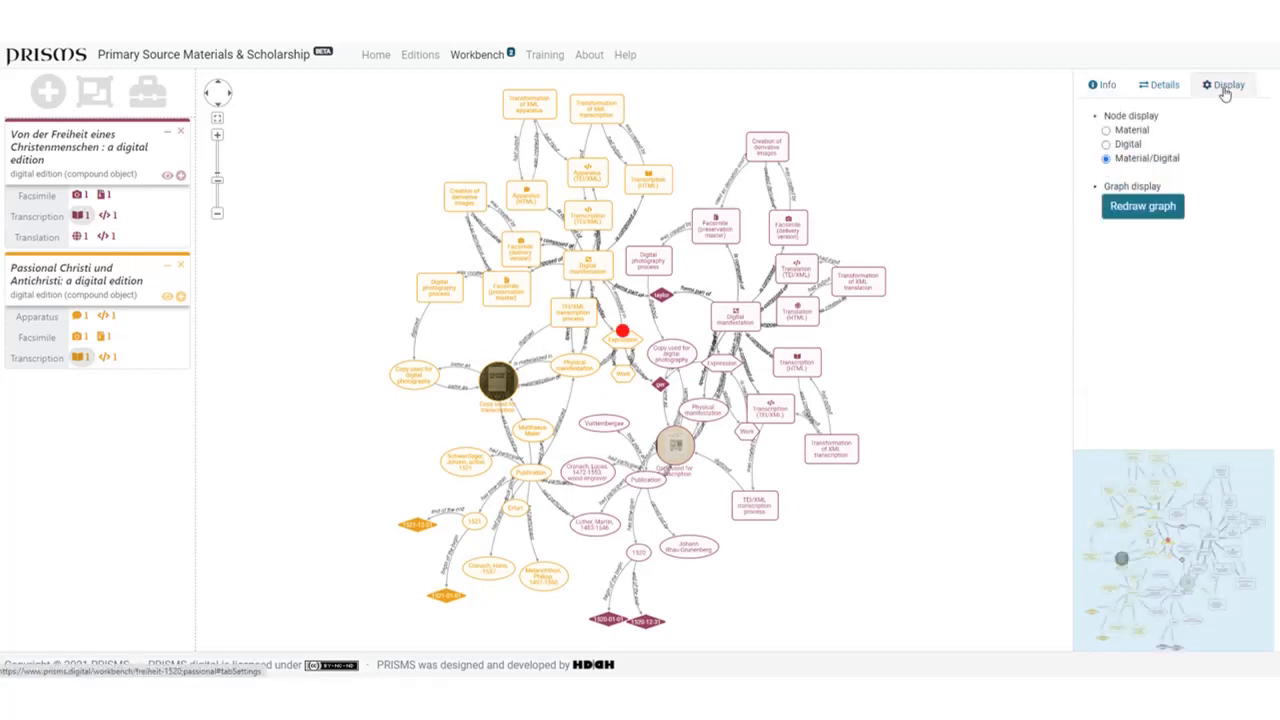
{"action": "left_click", "coordinate": [1106, 131]}
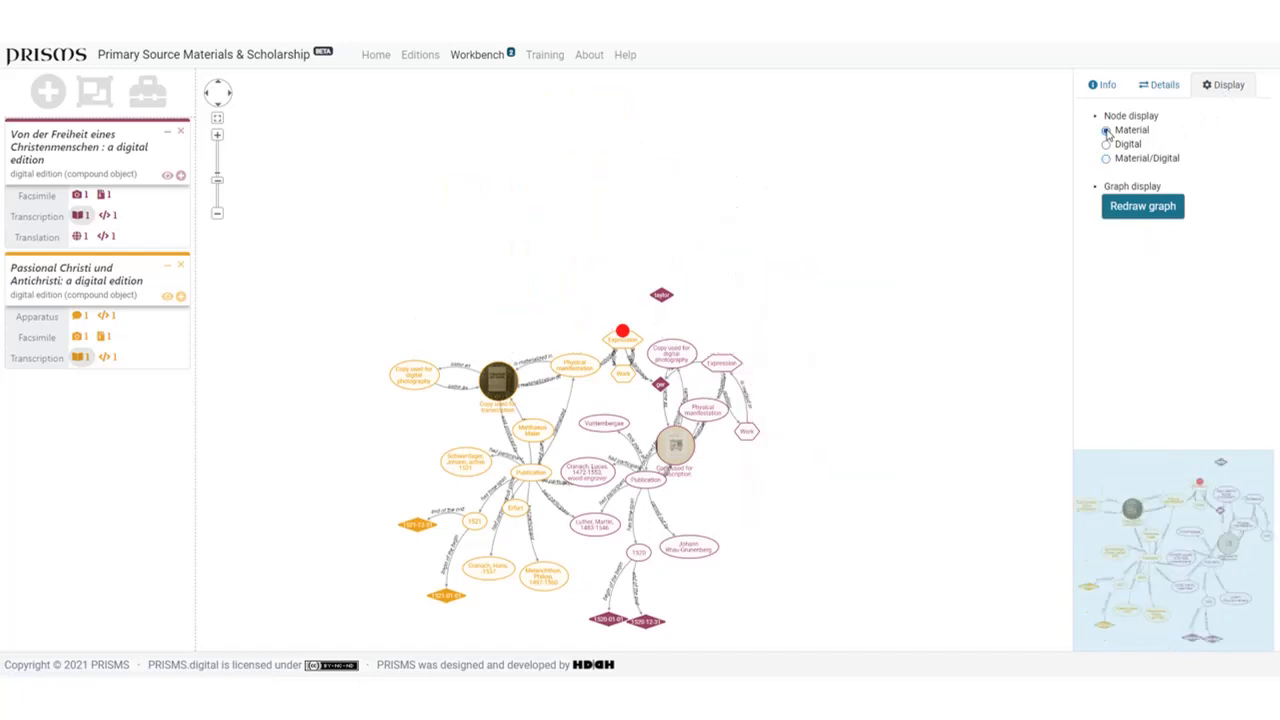
{"action": "left_click", "coordinate": [1106, 144]}
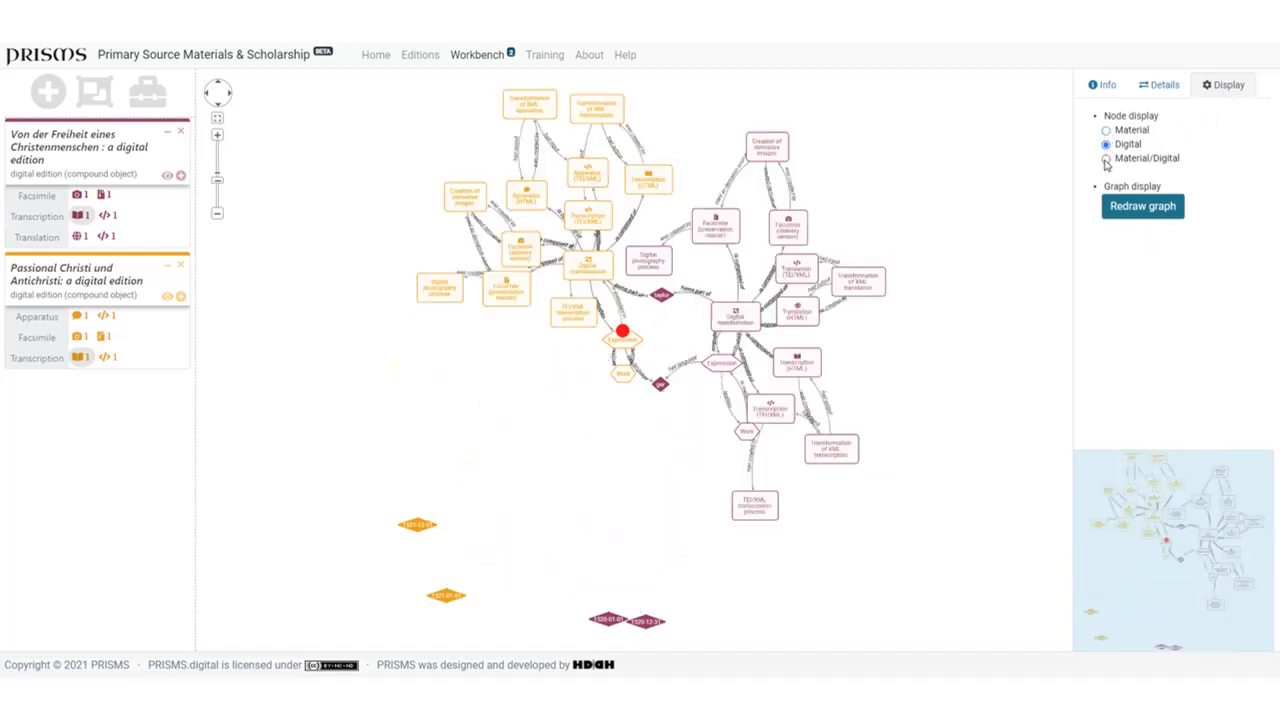
{"action": "left_click", "coordinate": [1106, 159]}
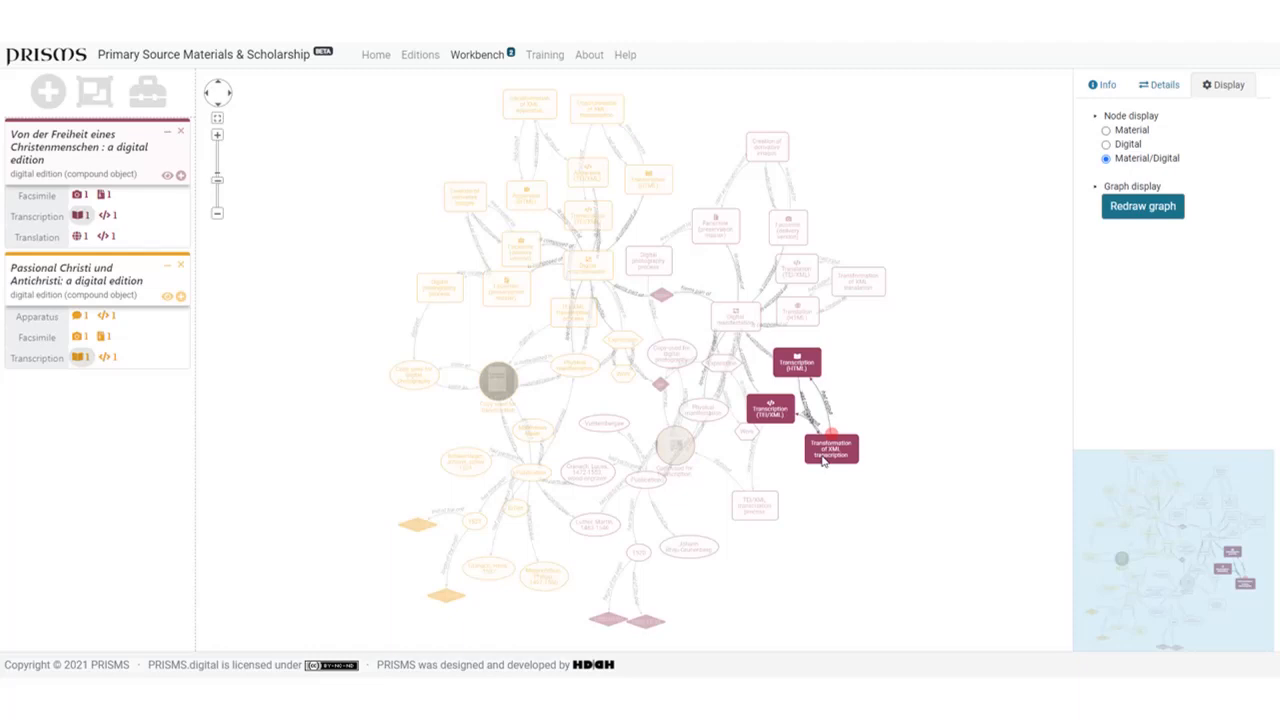
- Inspect the details of the Copy used for transcription node, its digitized relationship, and the Work and Expression nodes of Von der Freiheit
{"action": "left_click", "coordinate": [674, 450]}
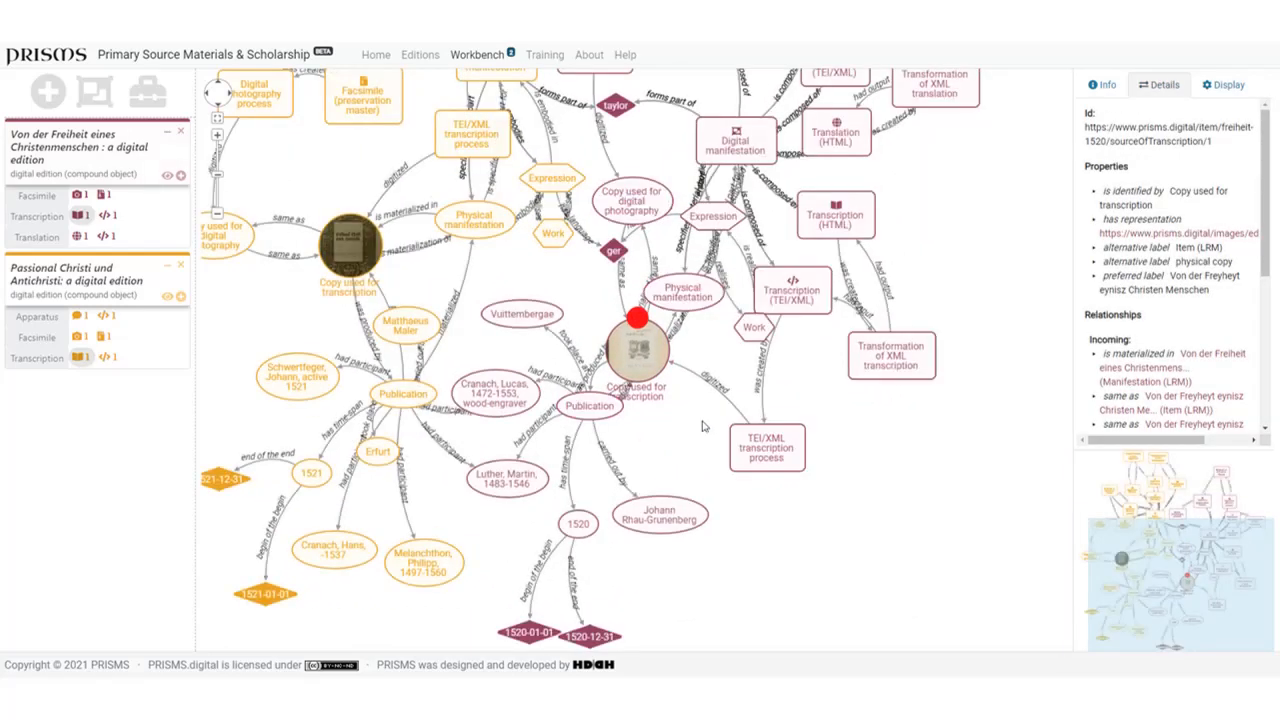
{"action": "left_click", "coordinate": [716, 393]}
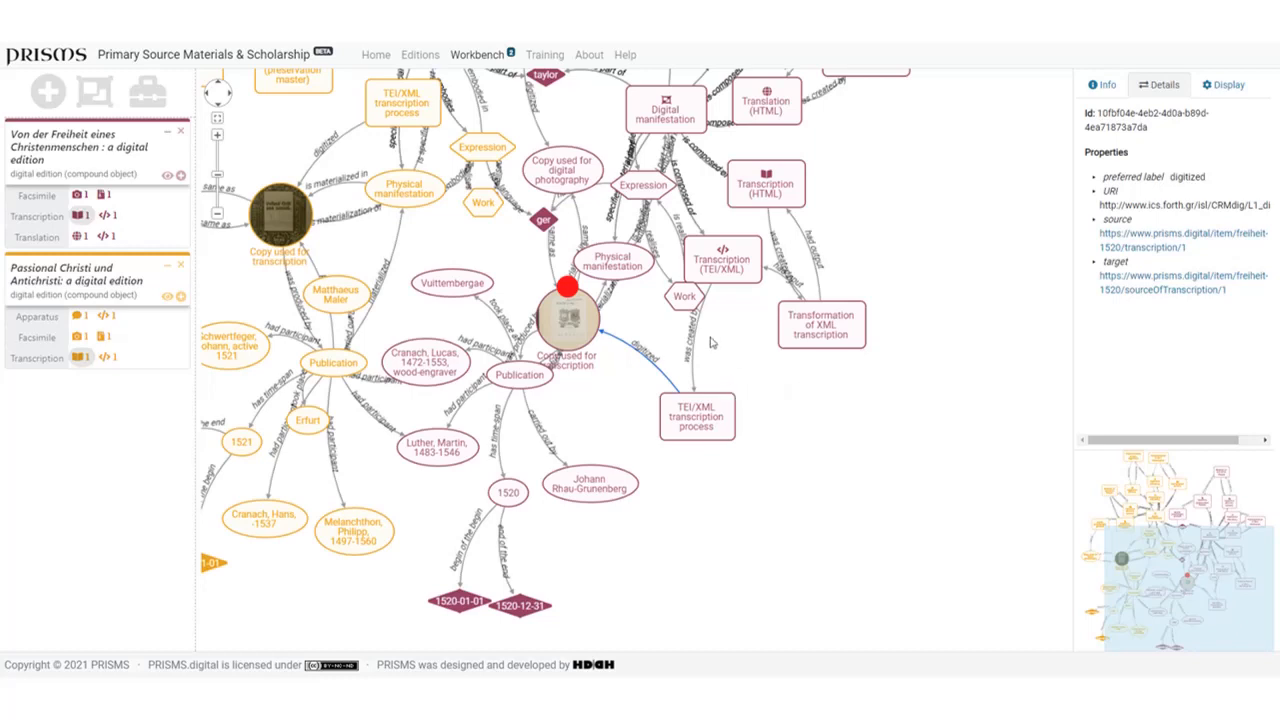
{"action": "left_click", "coordinate": [684, 297]}
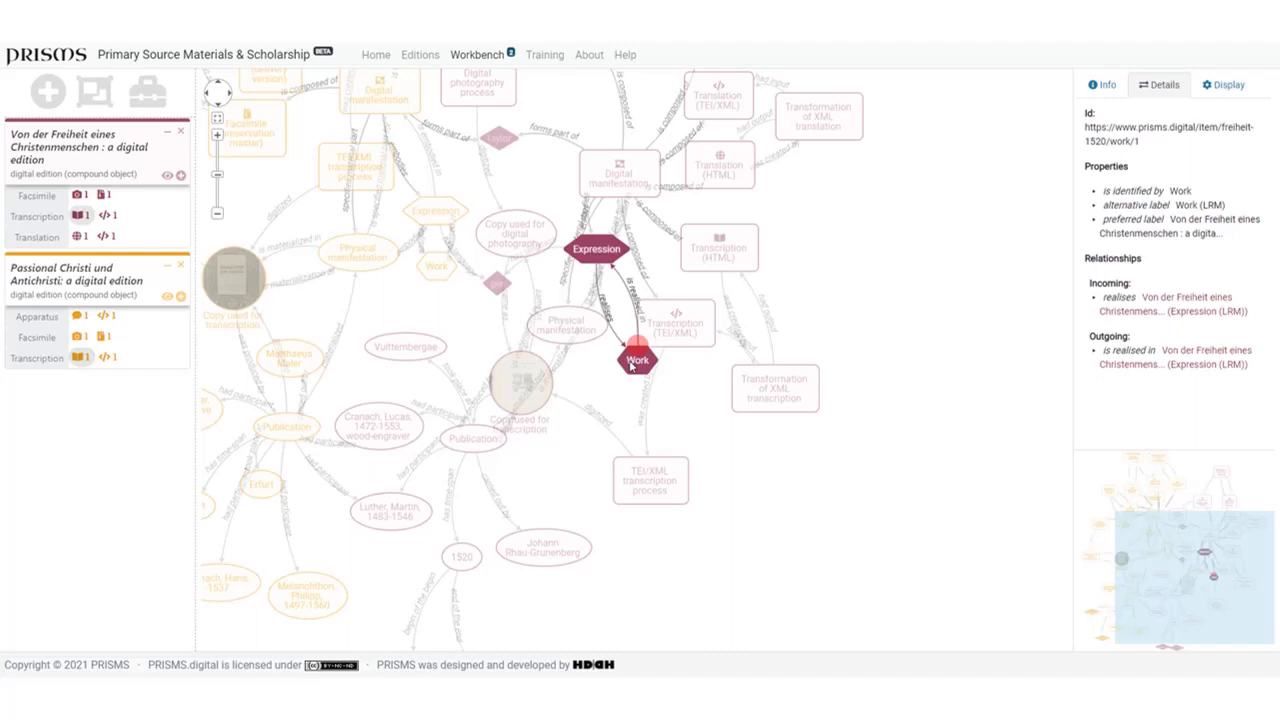
{"action": "left_click", "coordinate": [598, 252]}
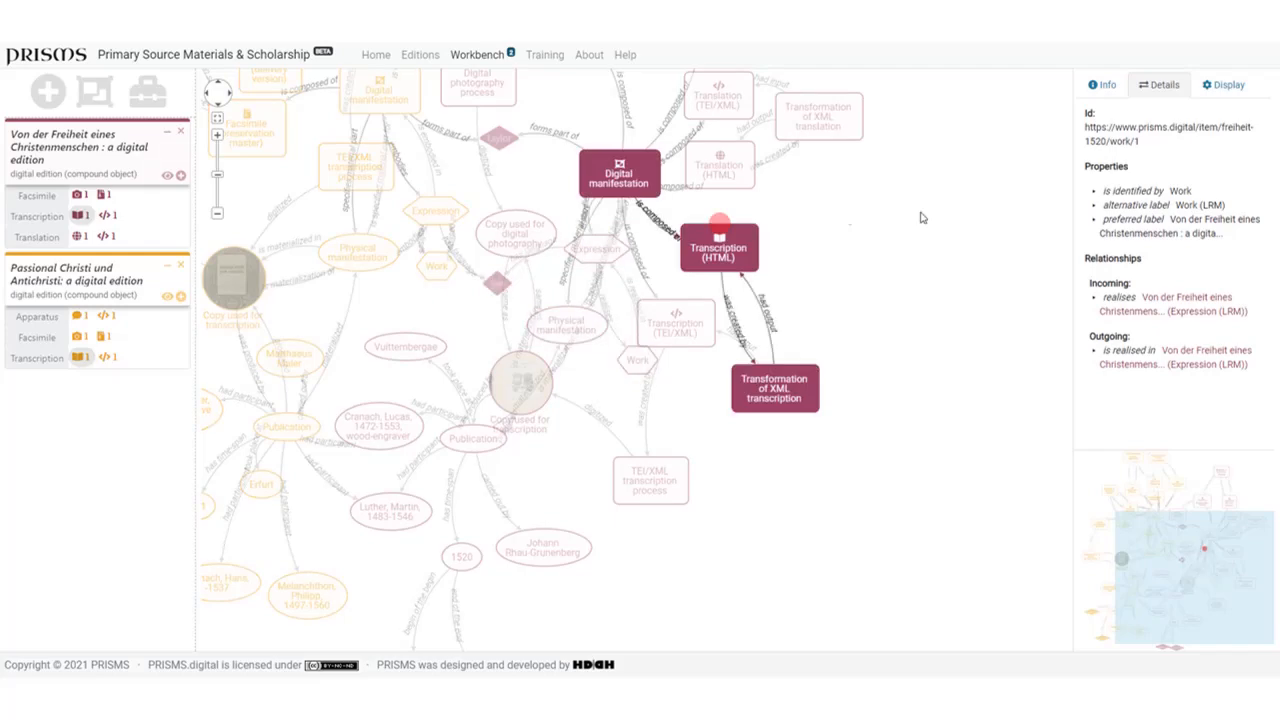
- Show only material nodes and select the Publication node of Von der Freiheit eines Christenmenschen to examine its relationships
{"action": "left_click", "coordinate": [1226, 86]}
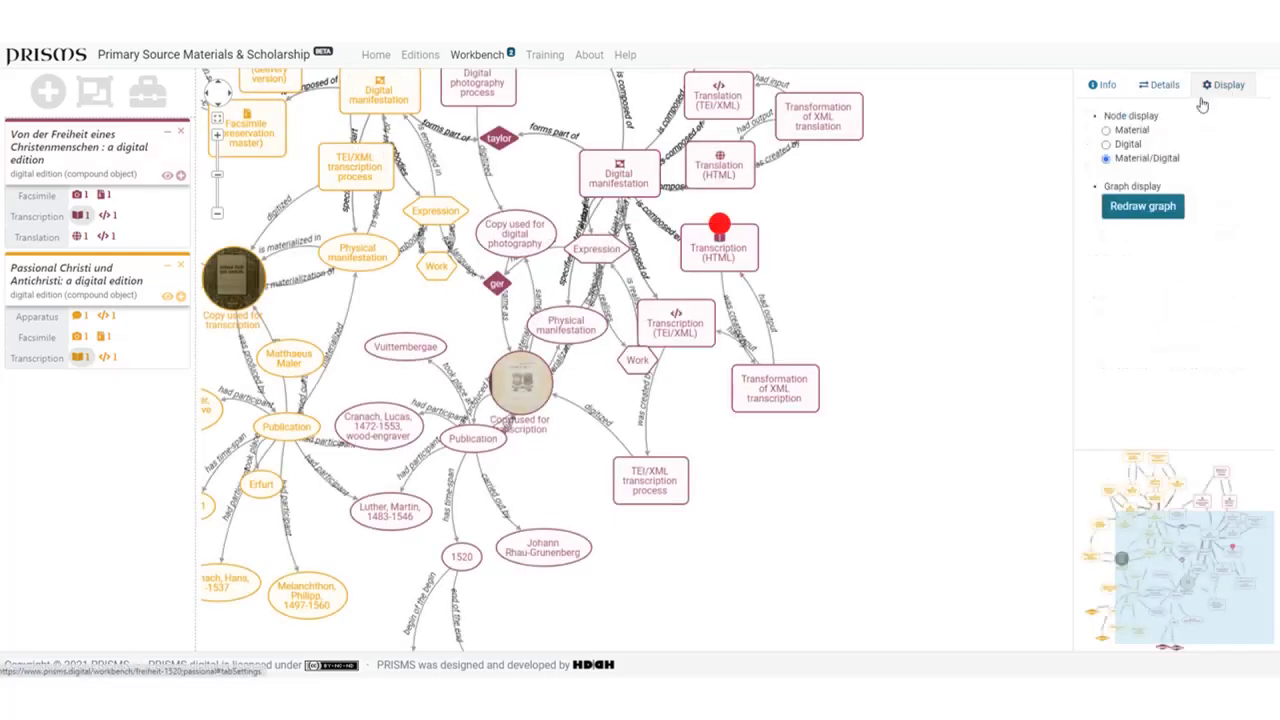
{"action": "left_click", "coordinate": [1105, 130]}
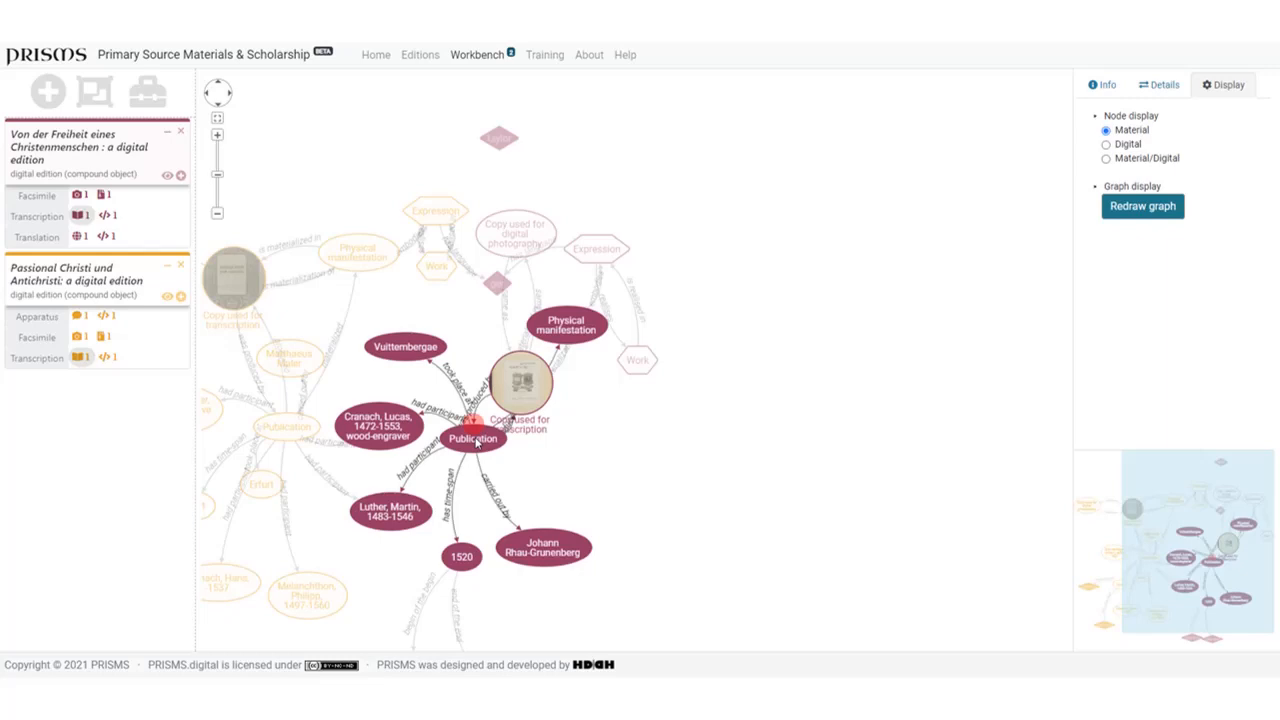
{"action": "left_click", "coordinate": [475, 440]}
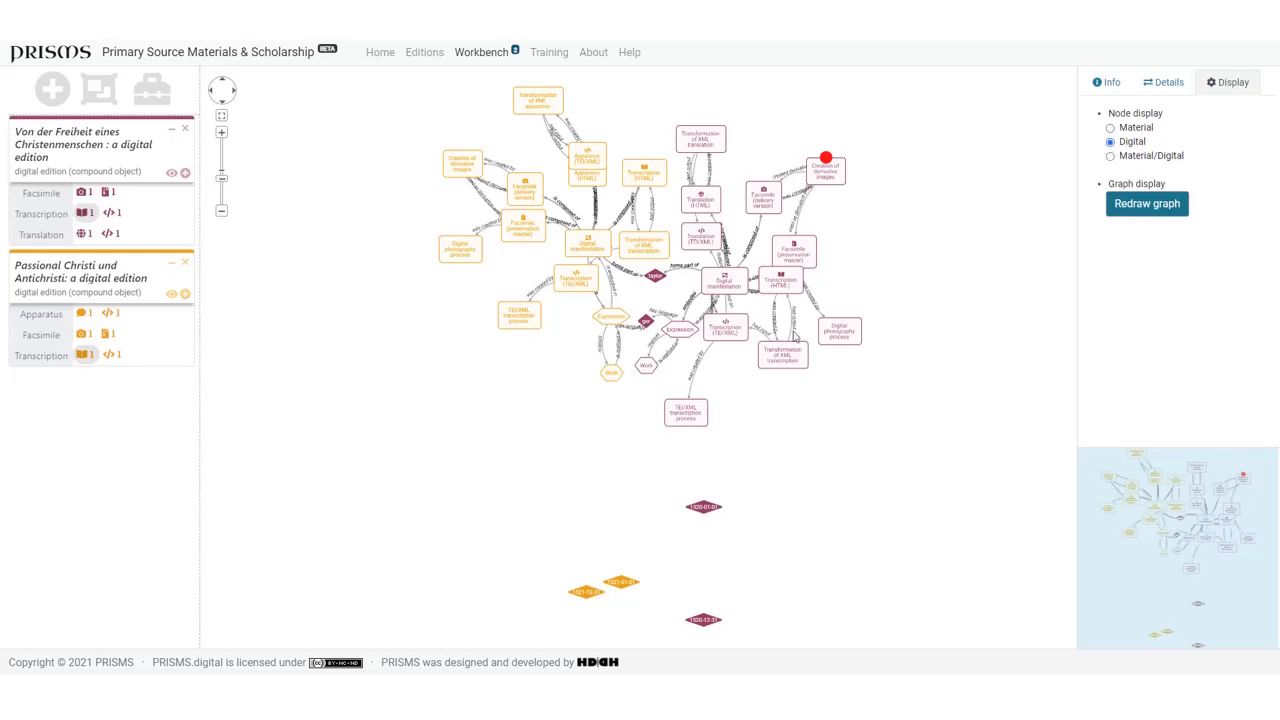
- Rearrange the Von der Freiheit nodes, moving Transcription (HTML), Facsimile (preservation master), TEI/XML transcription process and Physical manifestation clear of their neighbours
{"action": "left_click_drag", "start_coordinate": [782, 303], "coordinate": [779, 310]}
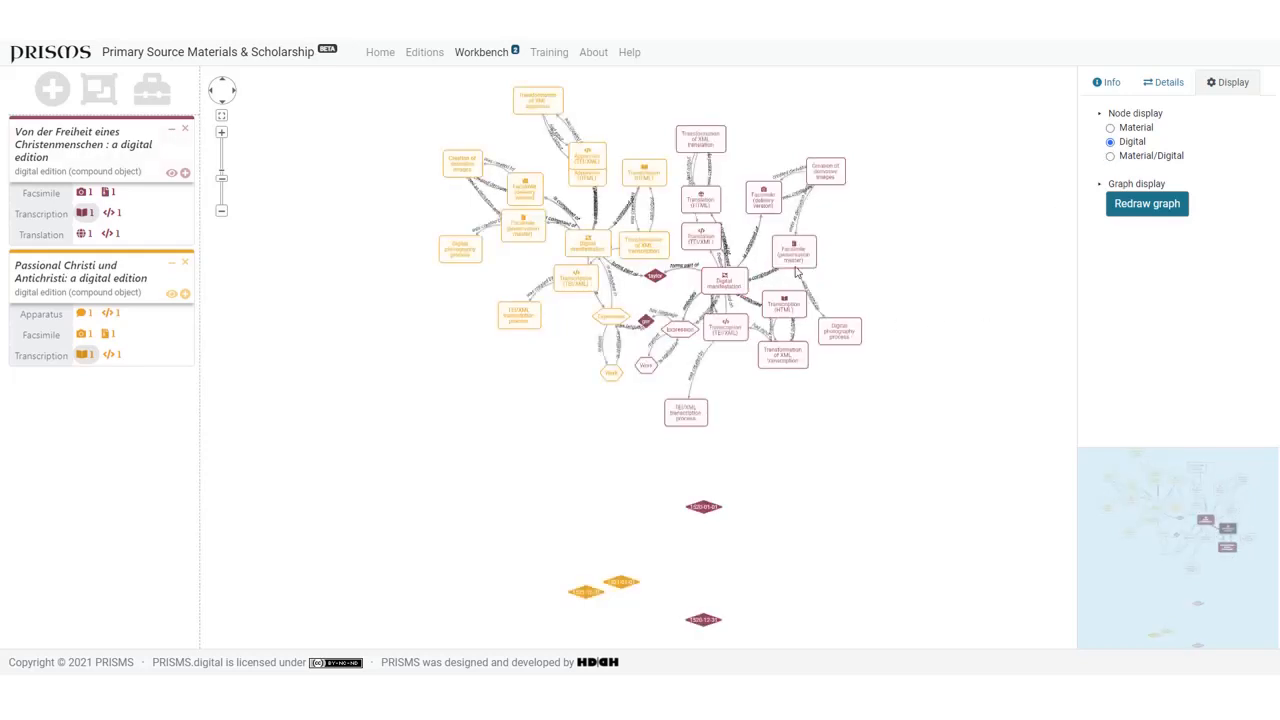
{"action": "left_click_drag", "start_coordinate": [798, 255], "coordinate": [827, 254]}
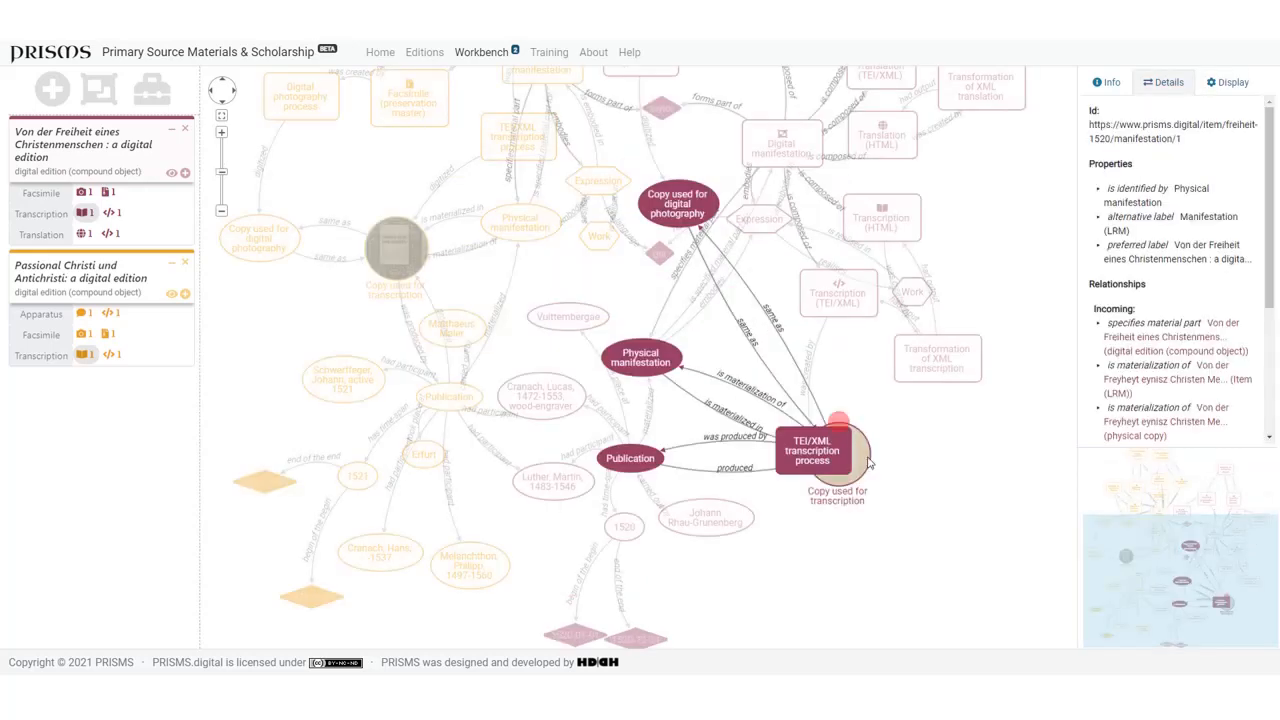
{"action": "left_click_drag", "start_coordinate": [797, 451], "coordinate": [813, 374]}
{"action": "left_click", "coordinate": [676, 200]}
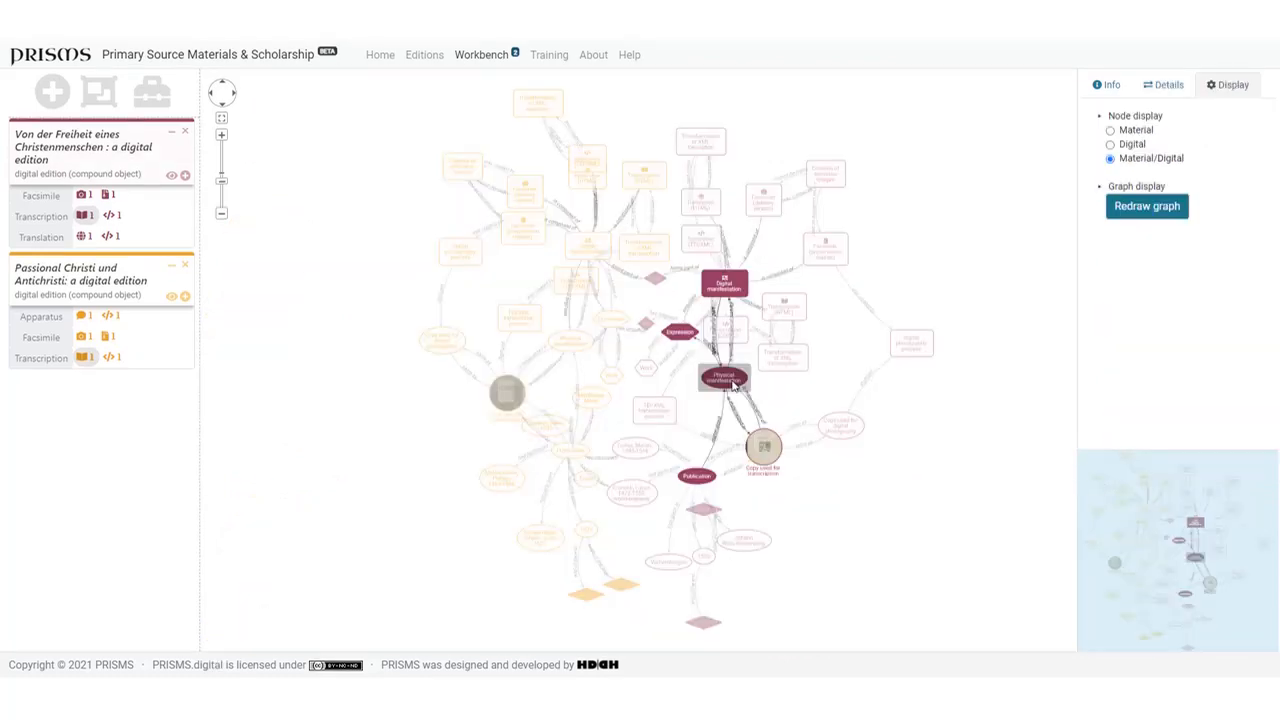
{"action": "left_click_drag", "start_coordinate": [733, 385], "coordinate": [736, 397]}
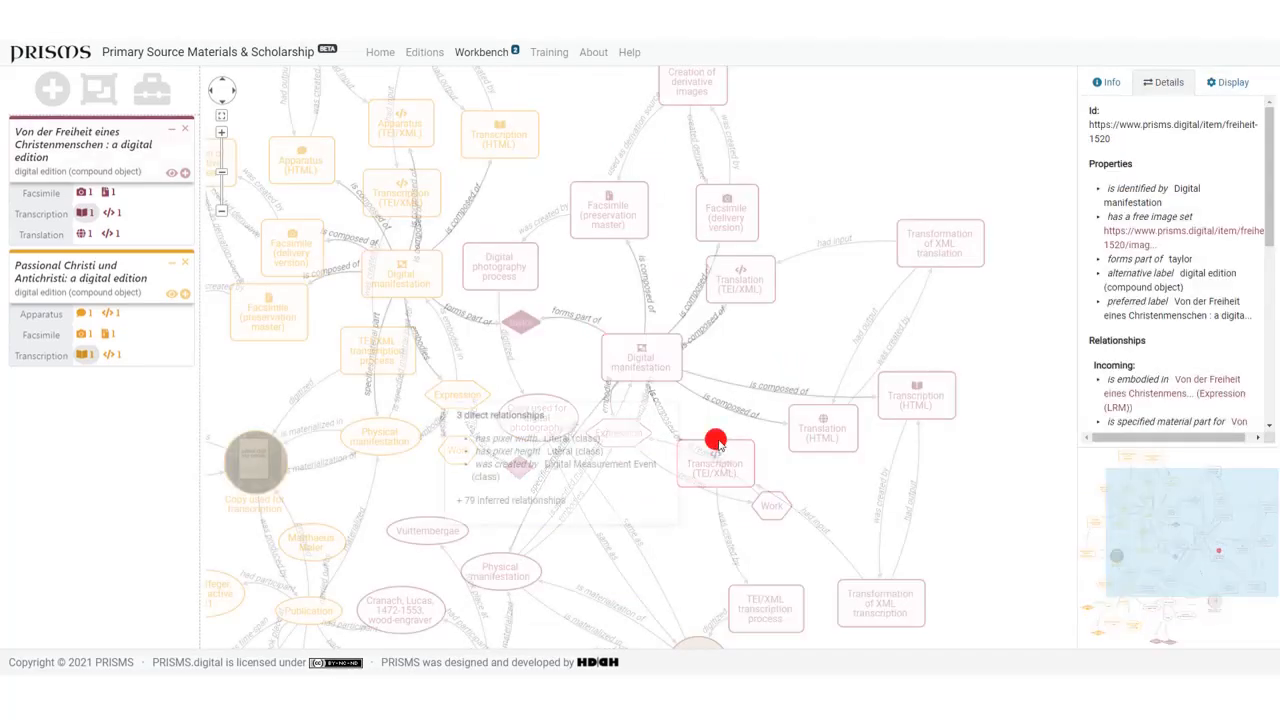
- Draw a connection from the Transcription (TEI/XML) node to the Translation (TEI/XML) node and choose the property "features are also found on"
{"action": "left_click_drag", "start_coordinate": [715, 439], "coordinate": [742, 288]}
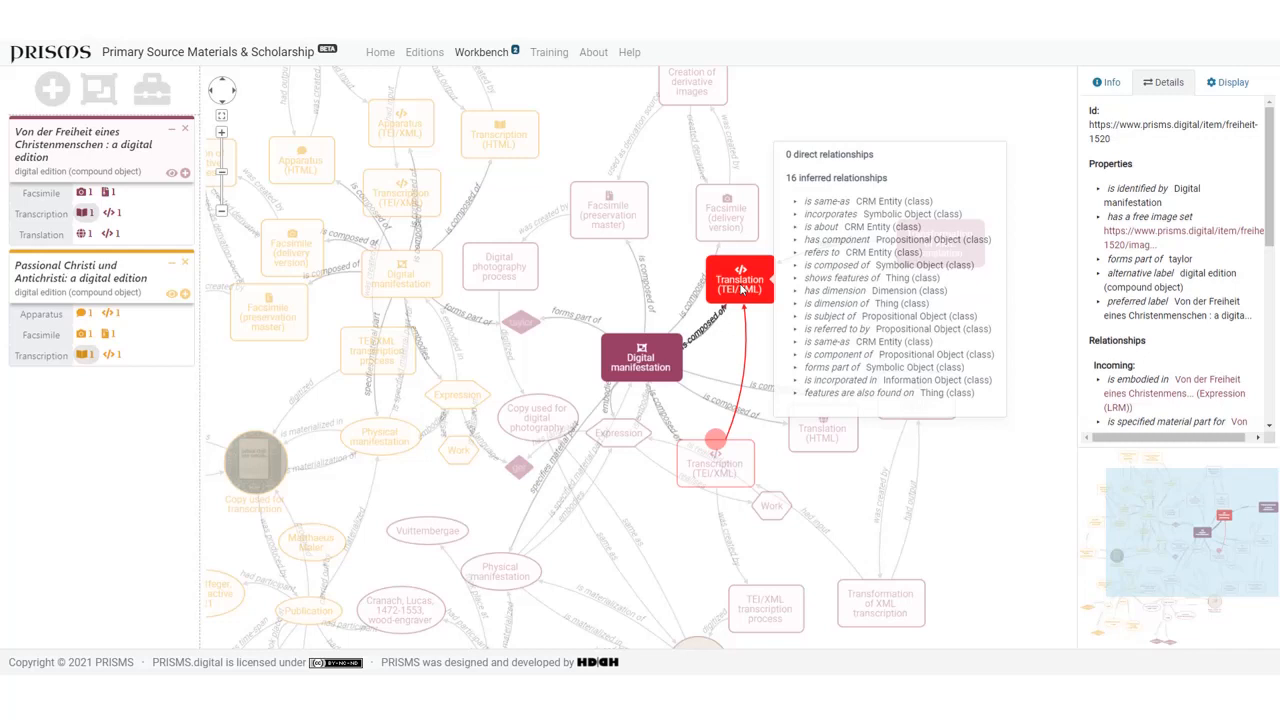
{"action": "left_click_drag", "start_coordinate": [742, 289], "coordinate": [742, 289]}
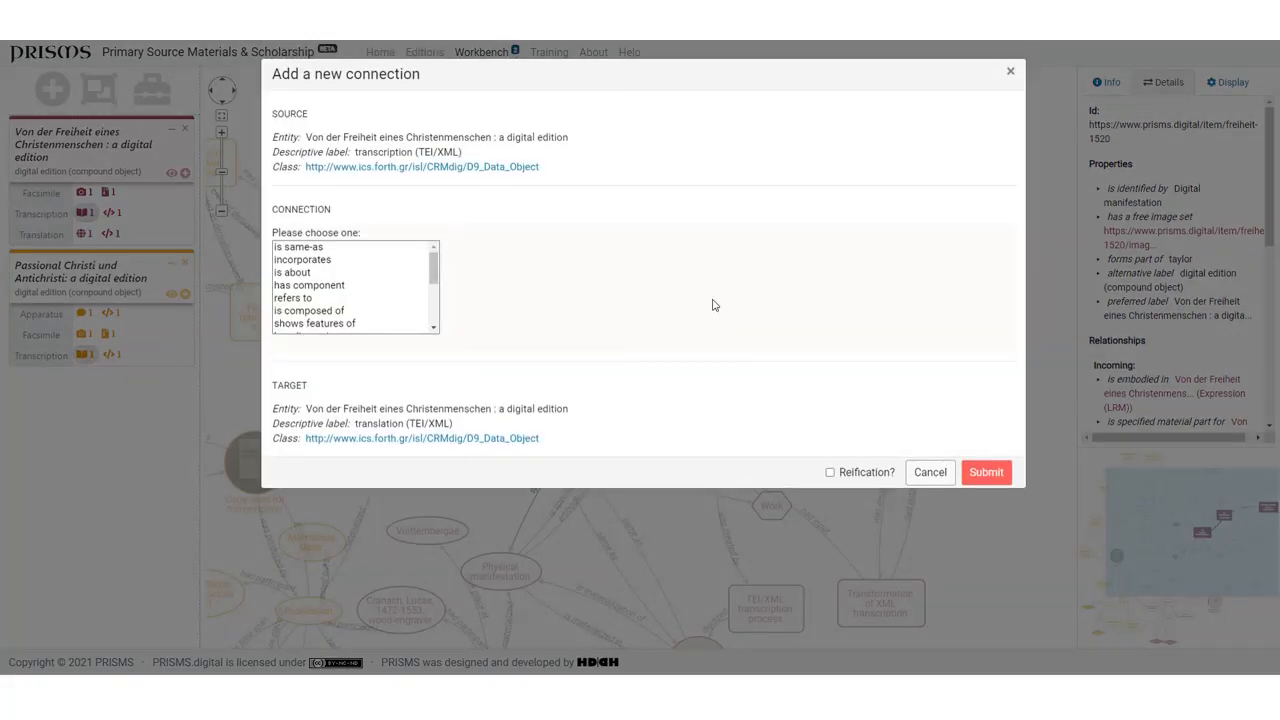
{"action": "left_click", "coordinate": [434, 279]}
{"action": "left_click_drag", "start_coordinate": [434, 279], "coordinate": [431, 320]}
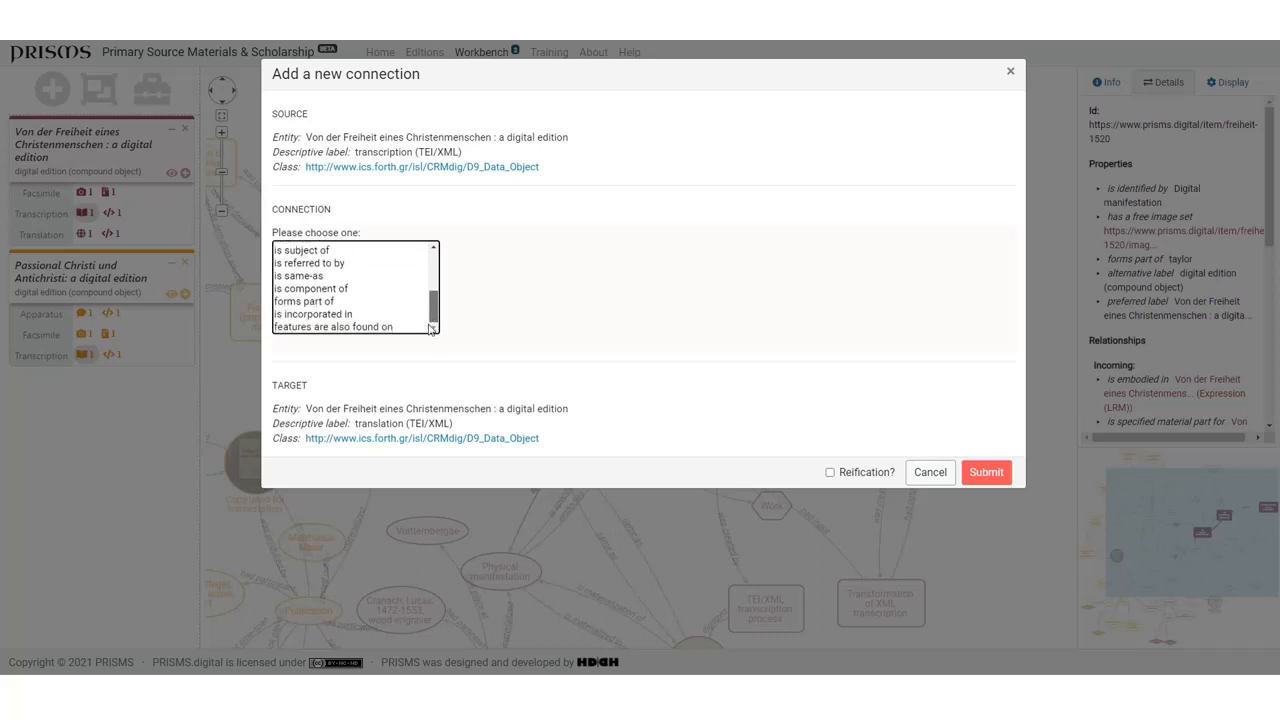
{"action": "left_click", "coordinate": [377, 327]}
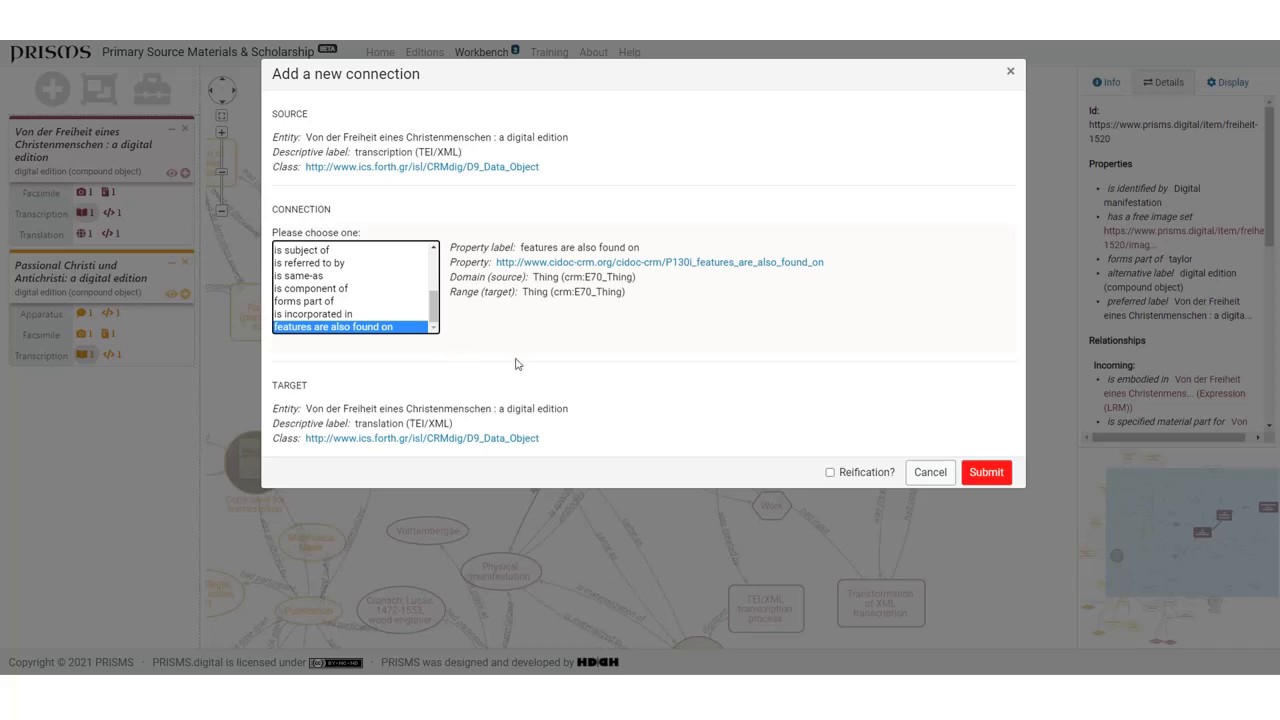
{"action": "left_click", "coordinate": [830, 473]}
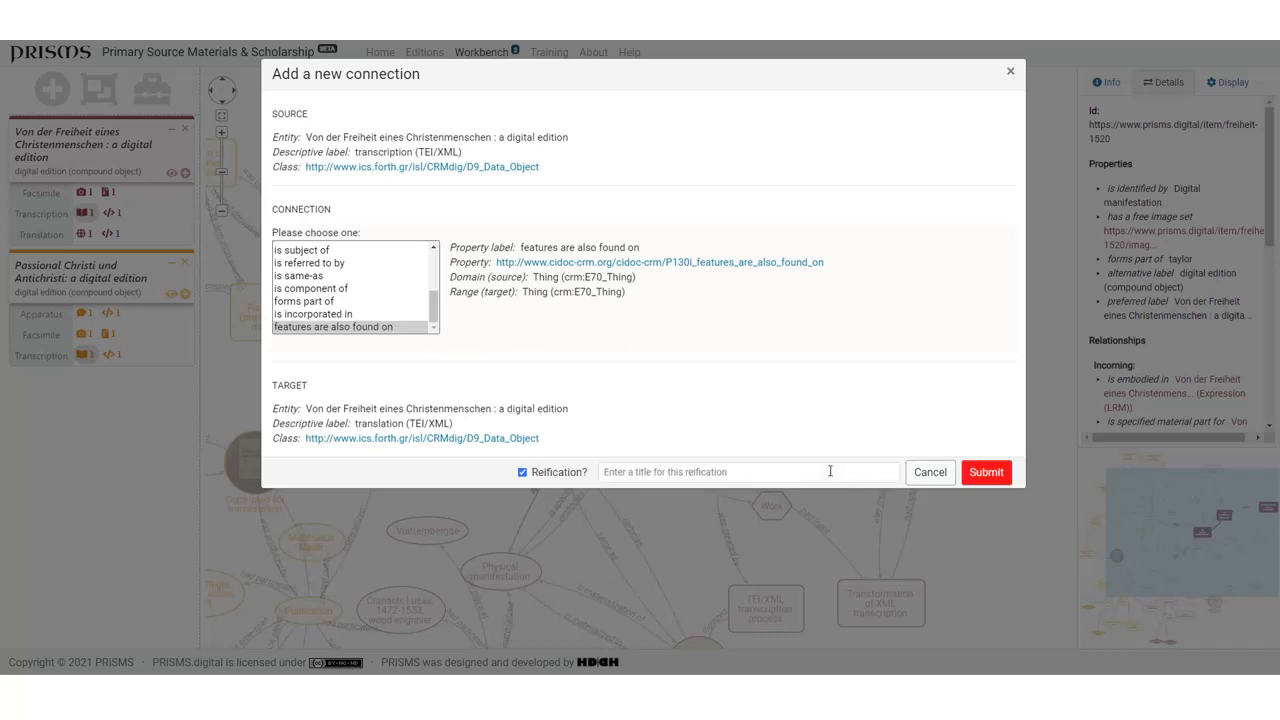
{"action": "left_click", "coordinate": [690, 475]}
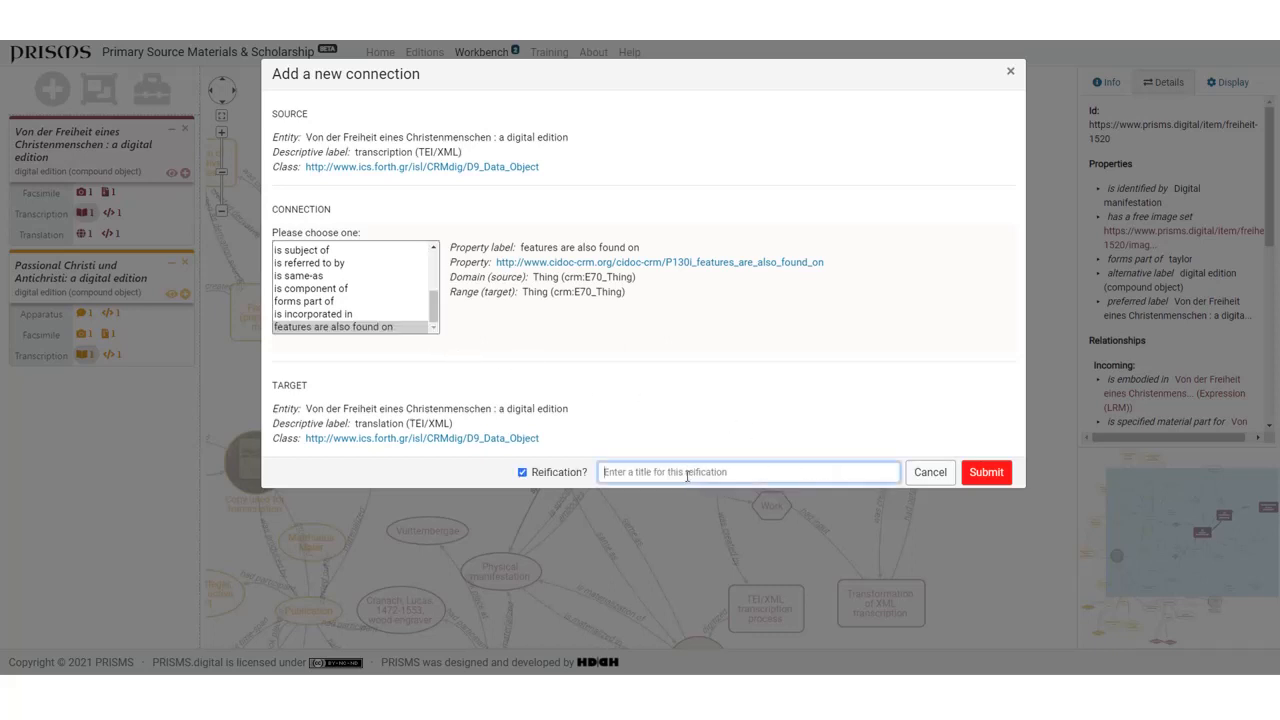
{"action": "left_click", "coordinate": [522, 477]}
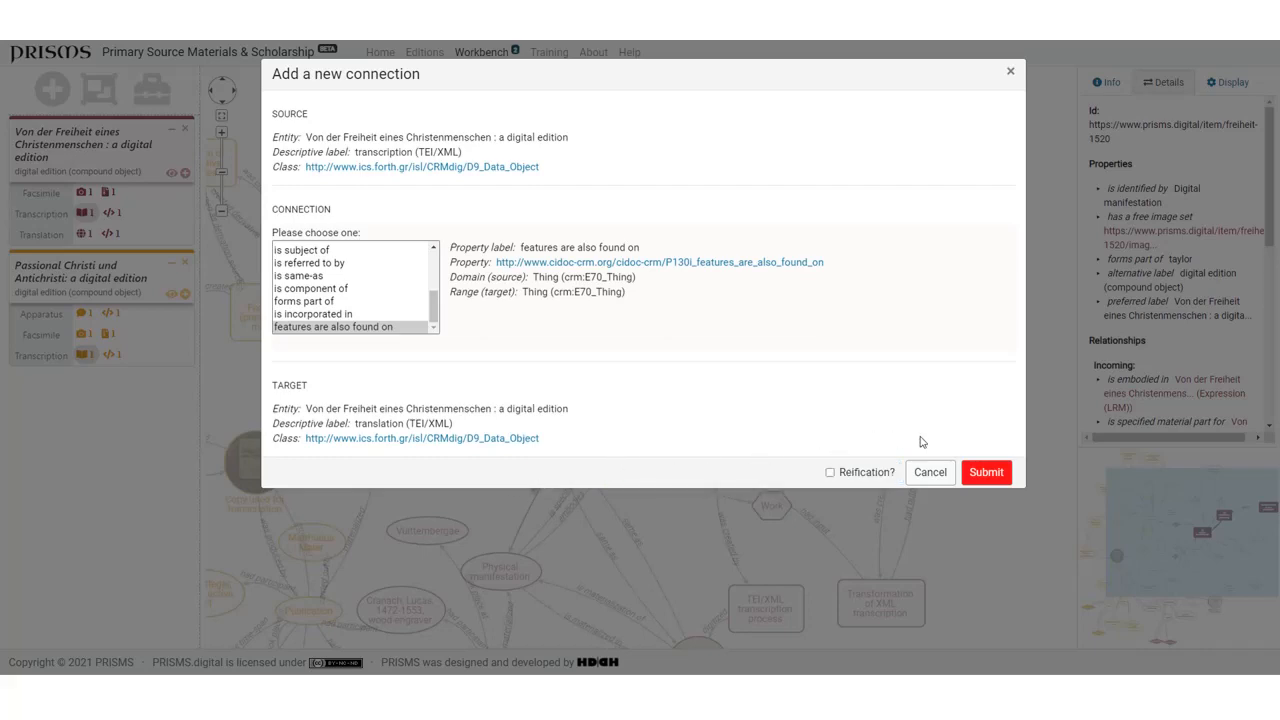
- Submit the new connection between the transcription and the translation without reification
{"action": "left_click", "coordinate": [985, 472]}
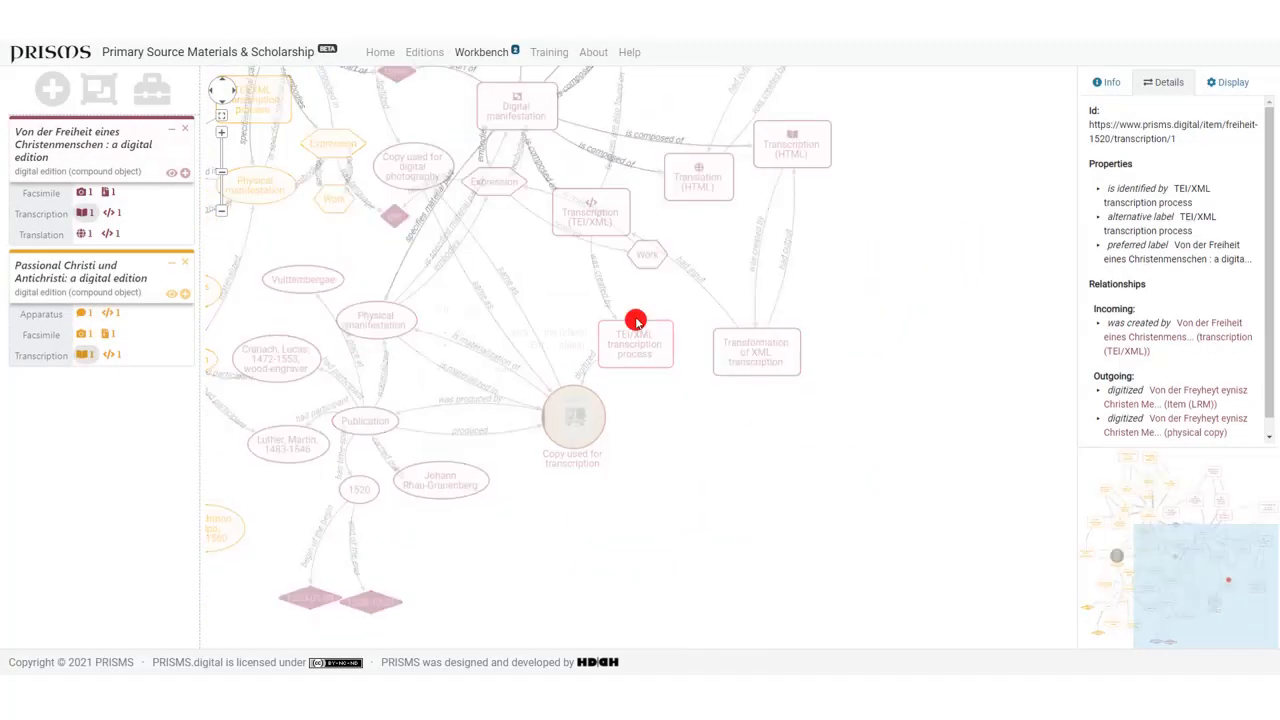
- Draw a connection from the TEI/XML transcription process node into empty space and choose the property "carried out by"
{"action": "left_click_drag", "start_coordinate": [635, 321], "coordinate": [754, 504]}
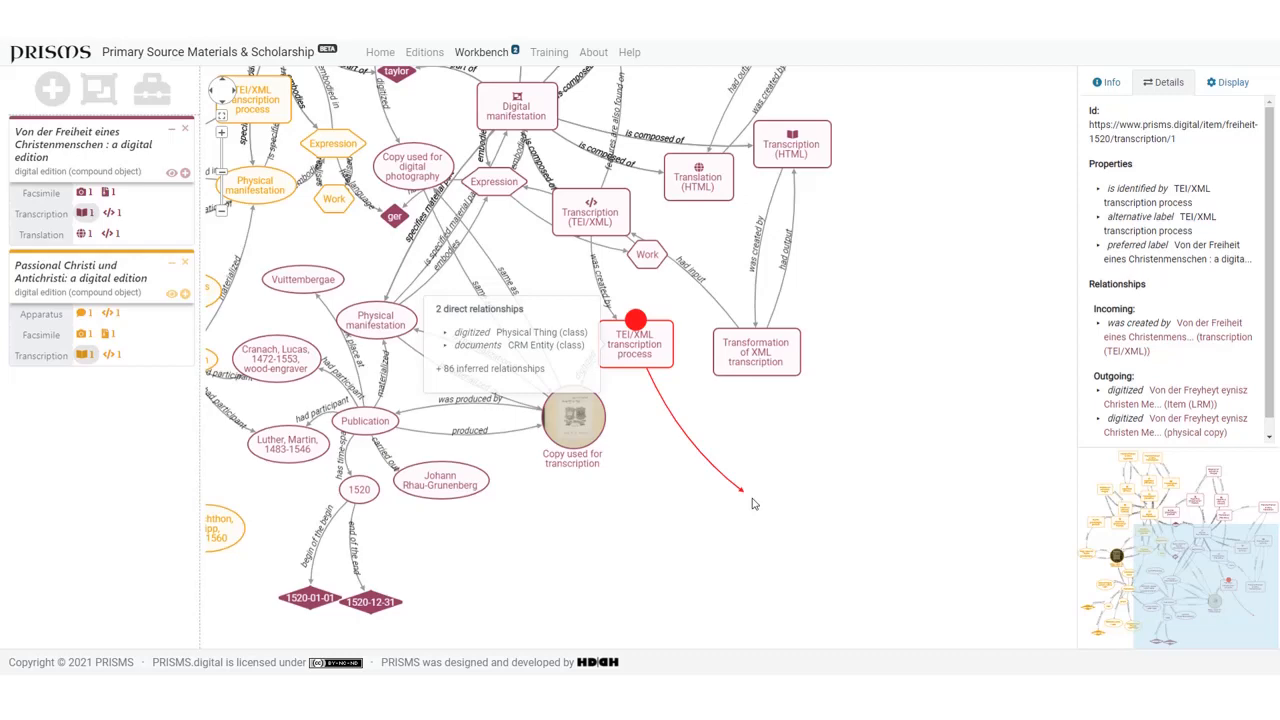
{"action": "left_click_drag", "start_coordinate": [754, 504], "coordinate": [754, 505]}
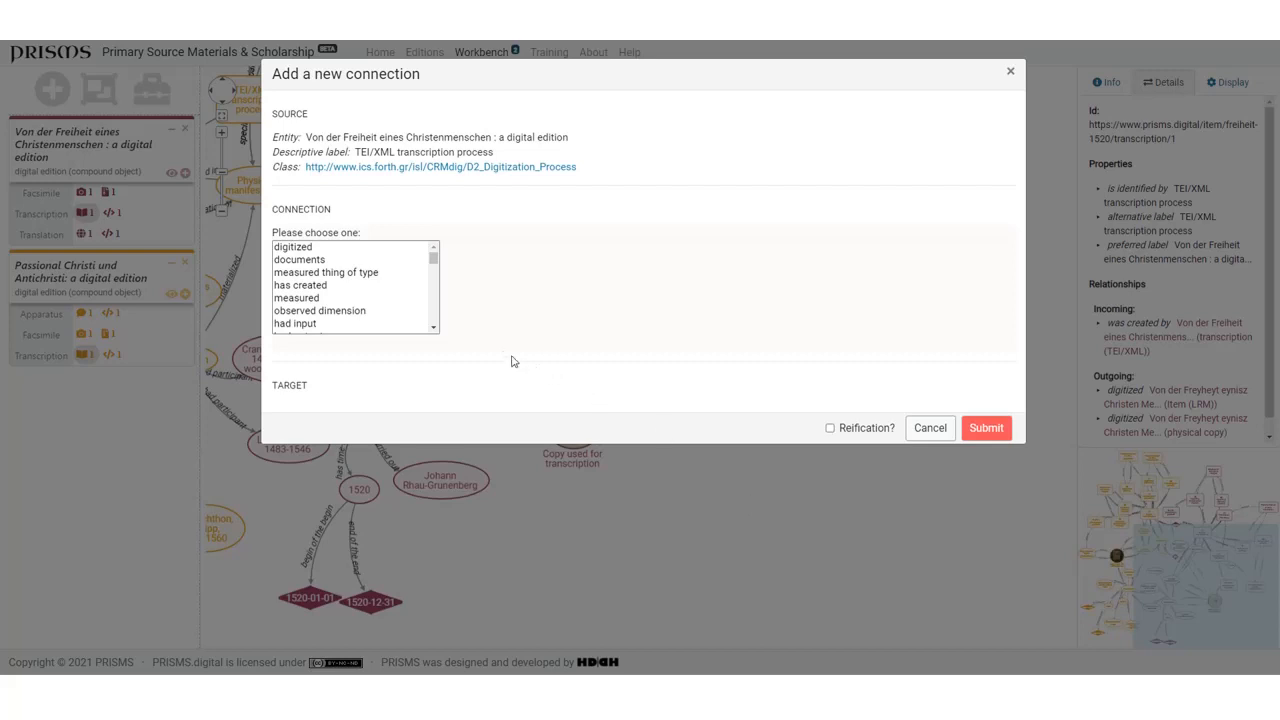
{"action": "left_click", "coordinate": [433, 259]}
{"action": "scroll", "coordinate": [433, 260], "scroll_direction": "down", "scroll_amount": 1}
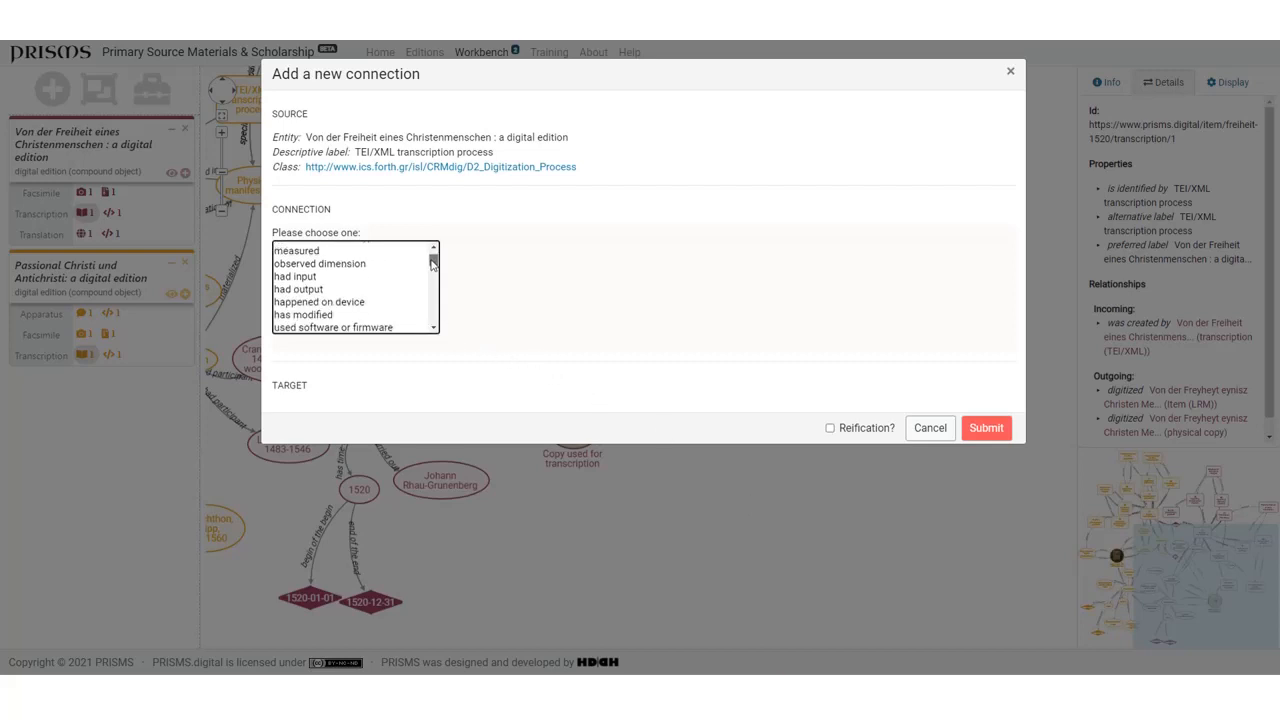
{"action": "left_click_drag", "start_coordinate": [431, 259], "coordinate": [431, 268]}
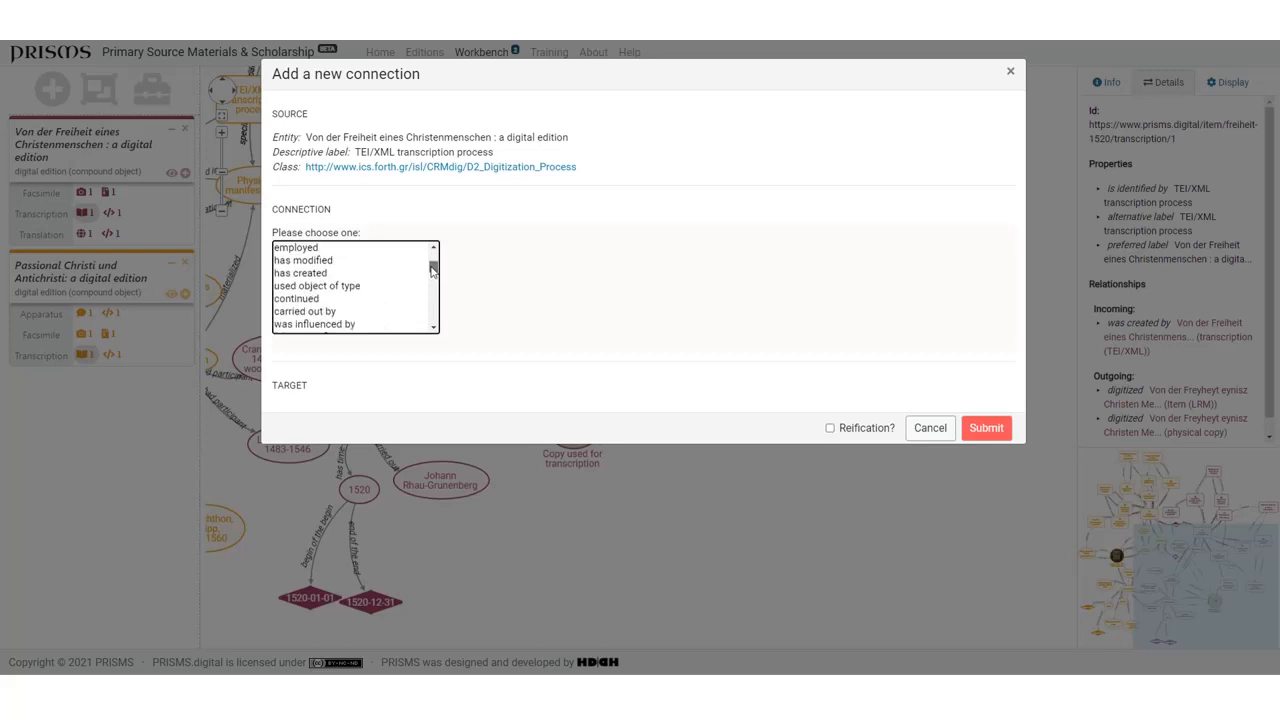
{"action": "left_click", "coordinate": [301, 313]}
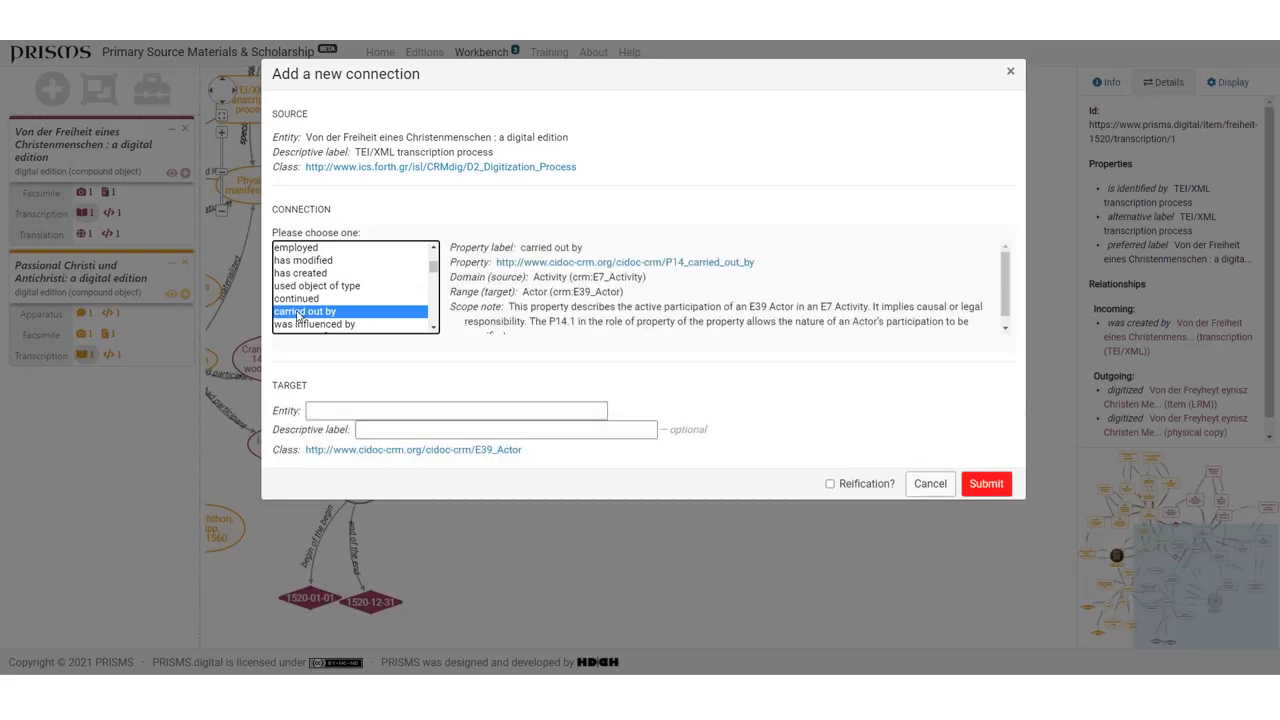
- Name the target entity "transcriber" and submit the new connection
{"action": "left_click", "coordinate": [323, 411]}
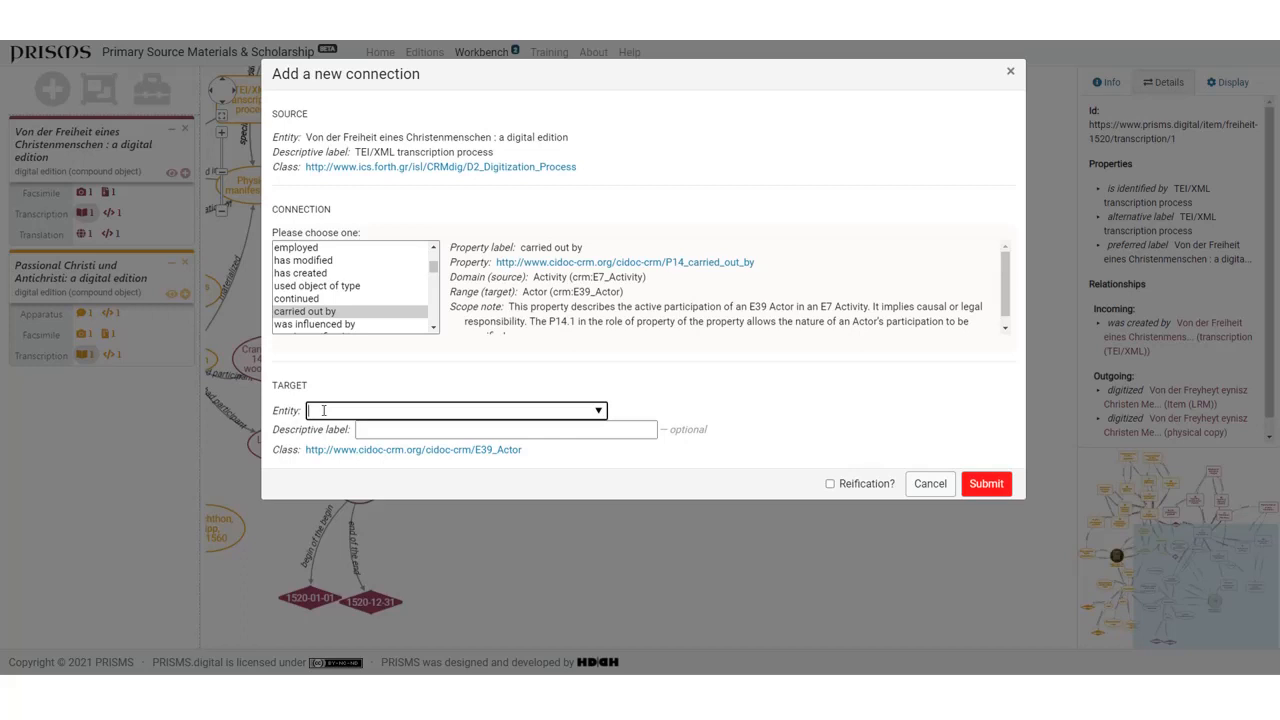
{"action": "type", "text": "transcriber"}
{"action": "left_click", "coordinate": [987, 484]}
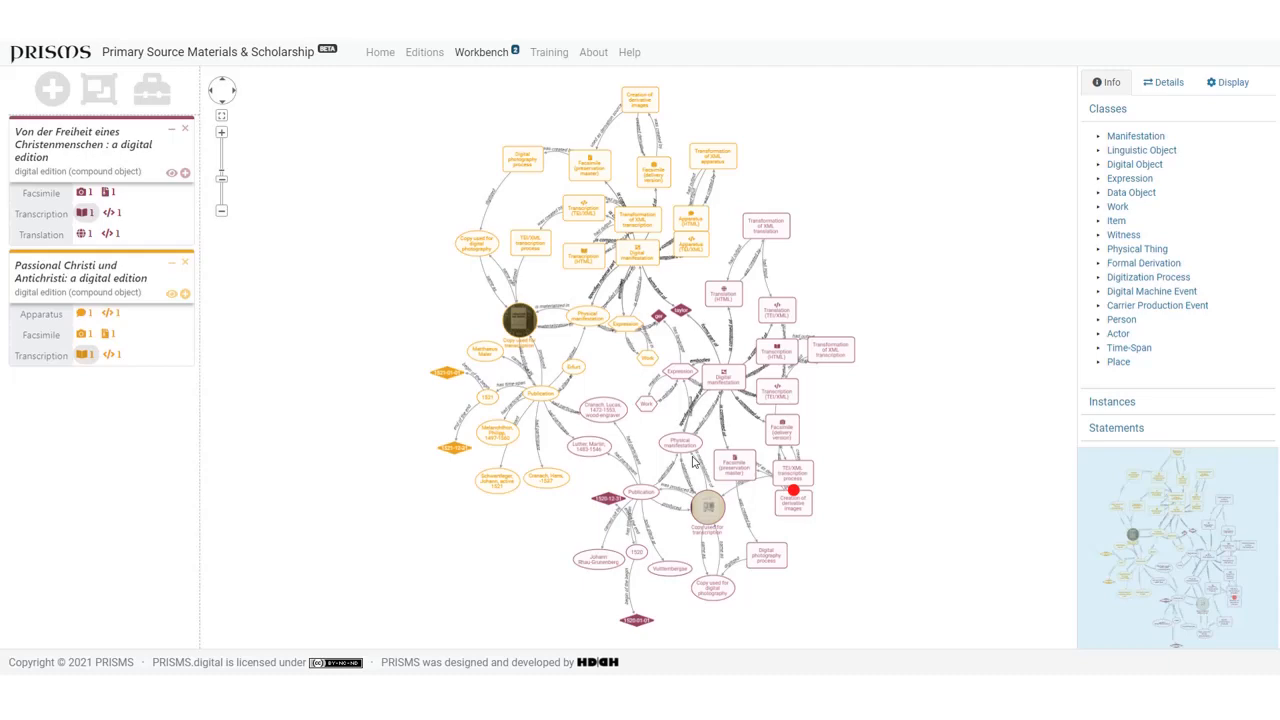
- Start adding a new connection from the graph and expand the Actor and Person classes in the taxonomy
{"action": "left_click", "coordinate": [943, 260]}
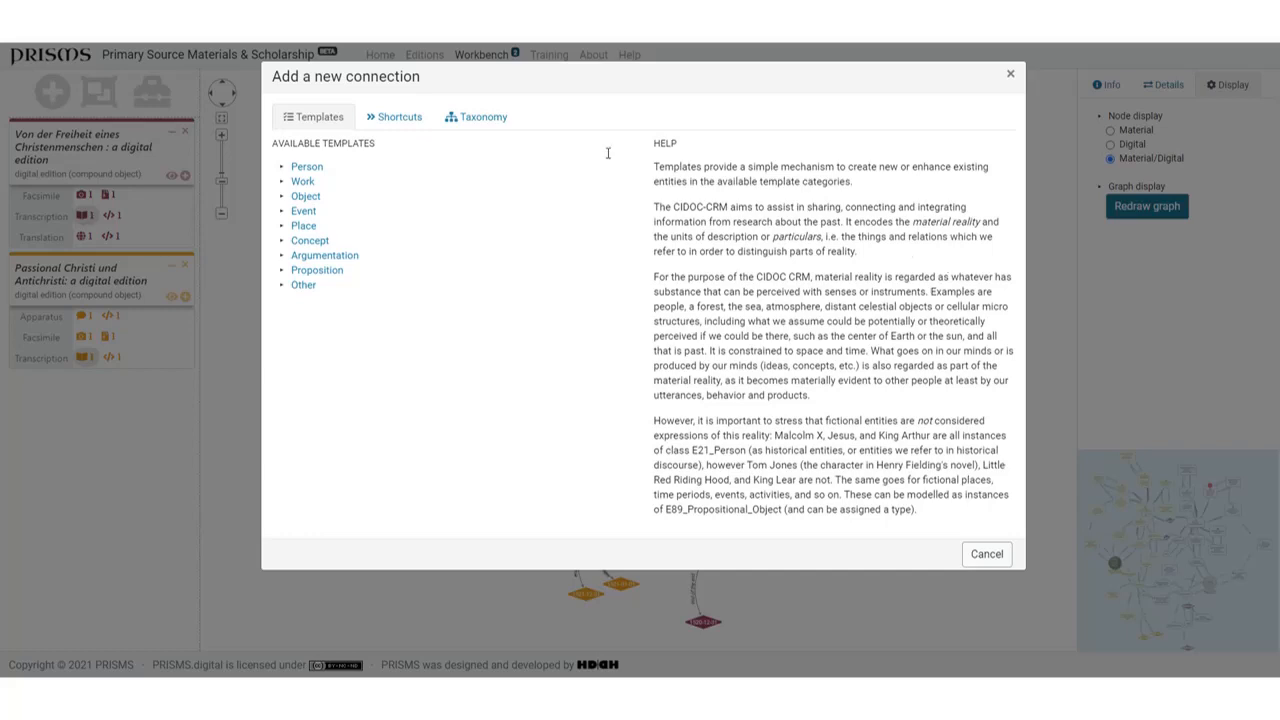
{"action": "left_click", "coordinate": [478, 120]}
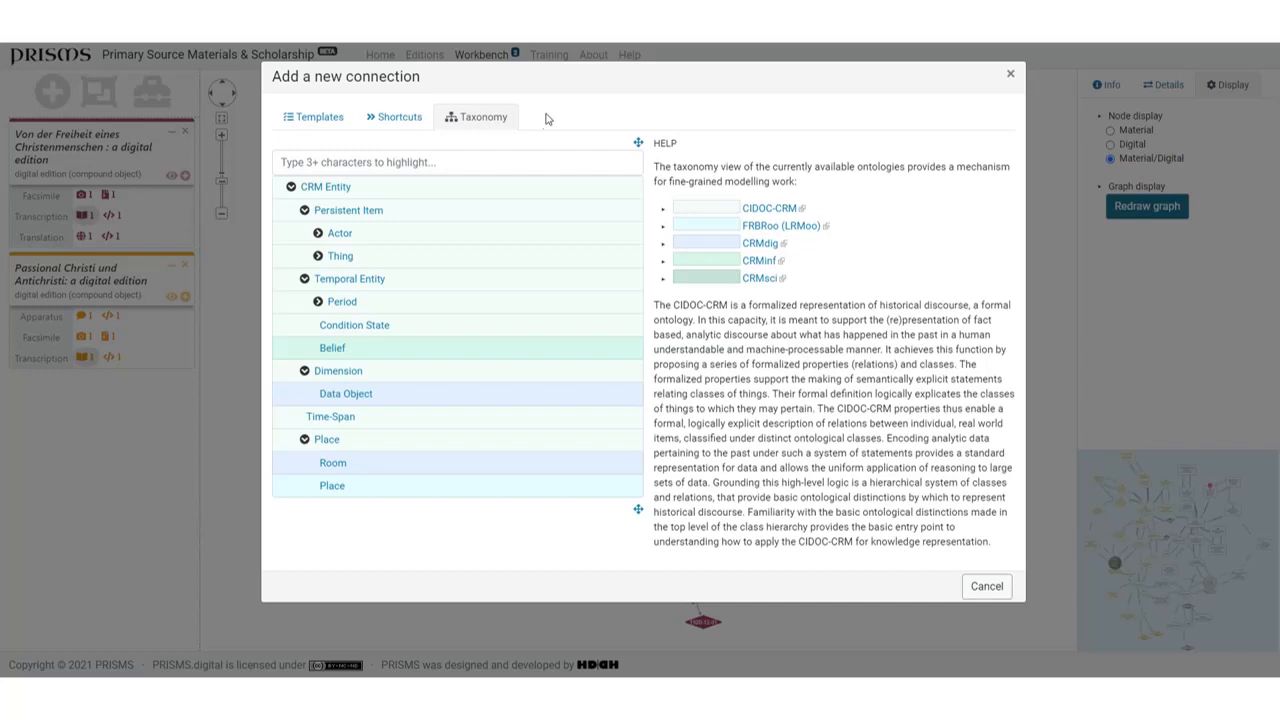
{"action": "left_click", "coordinate": [317, 234]}
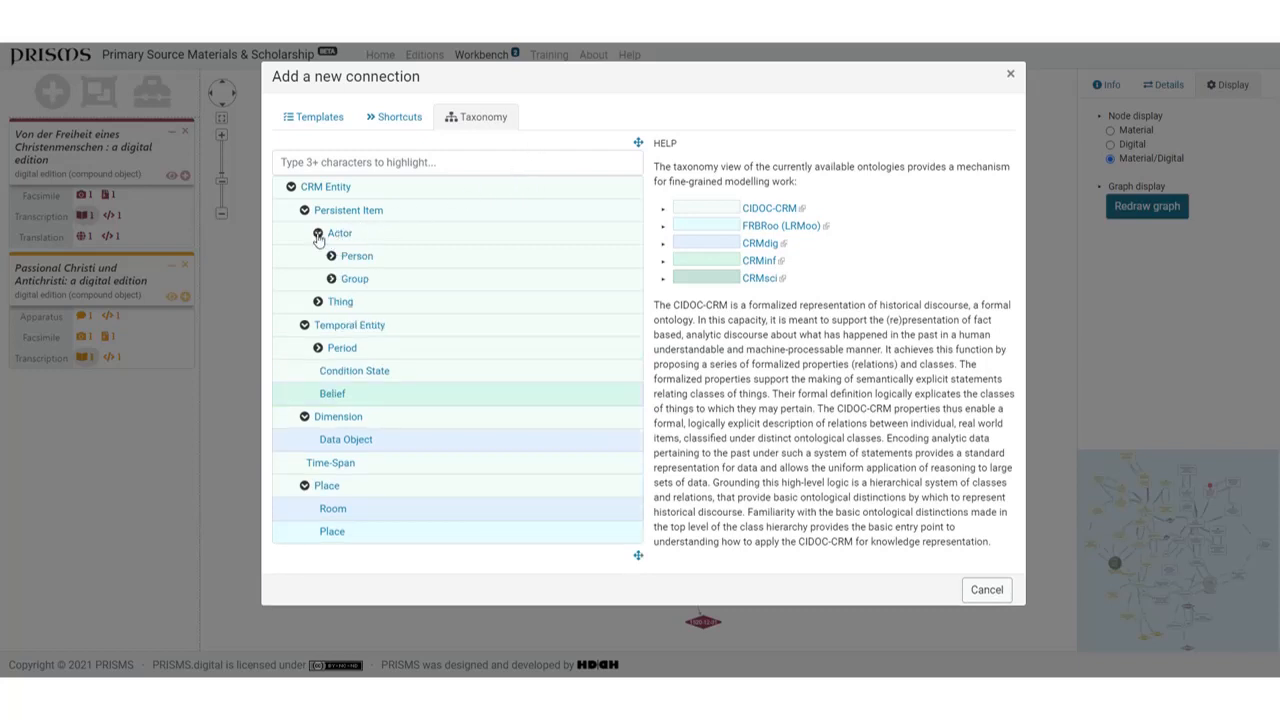
{"action": "left_click", "coordinate": [332, 256]}
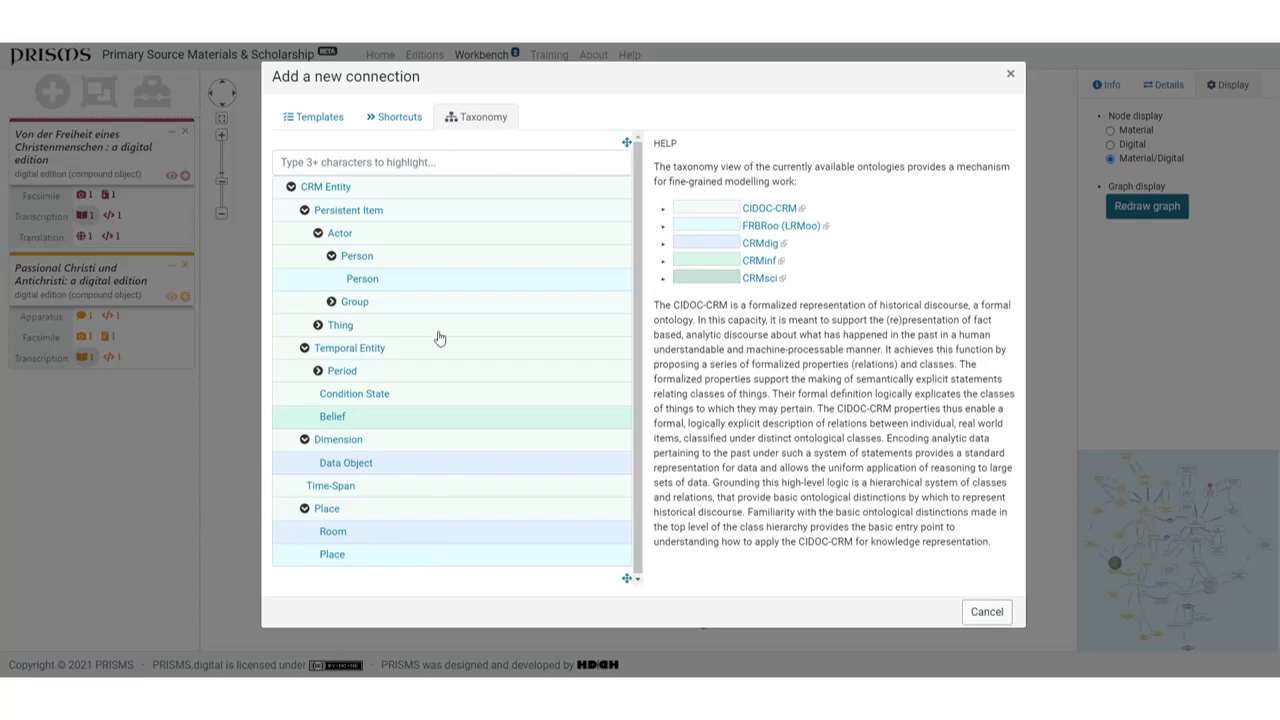
- Start a new Person record from the available templates and search PRISMS and Wikidata for "Luther"
{"action": "left_click", "coordinate": [312, 119]}
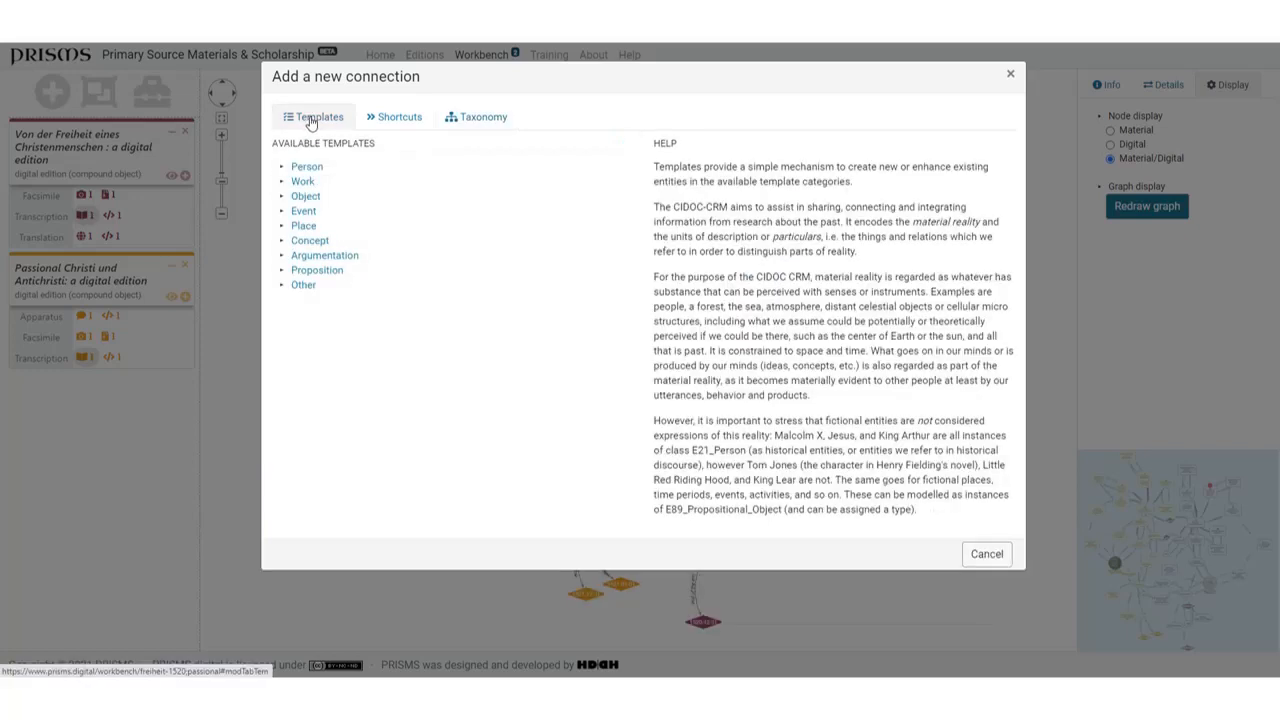
{"action": "left_click", "coordinate": [305, 167]}
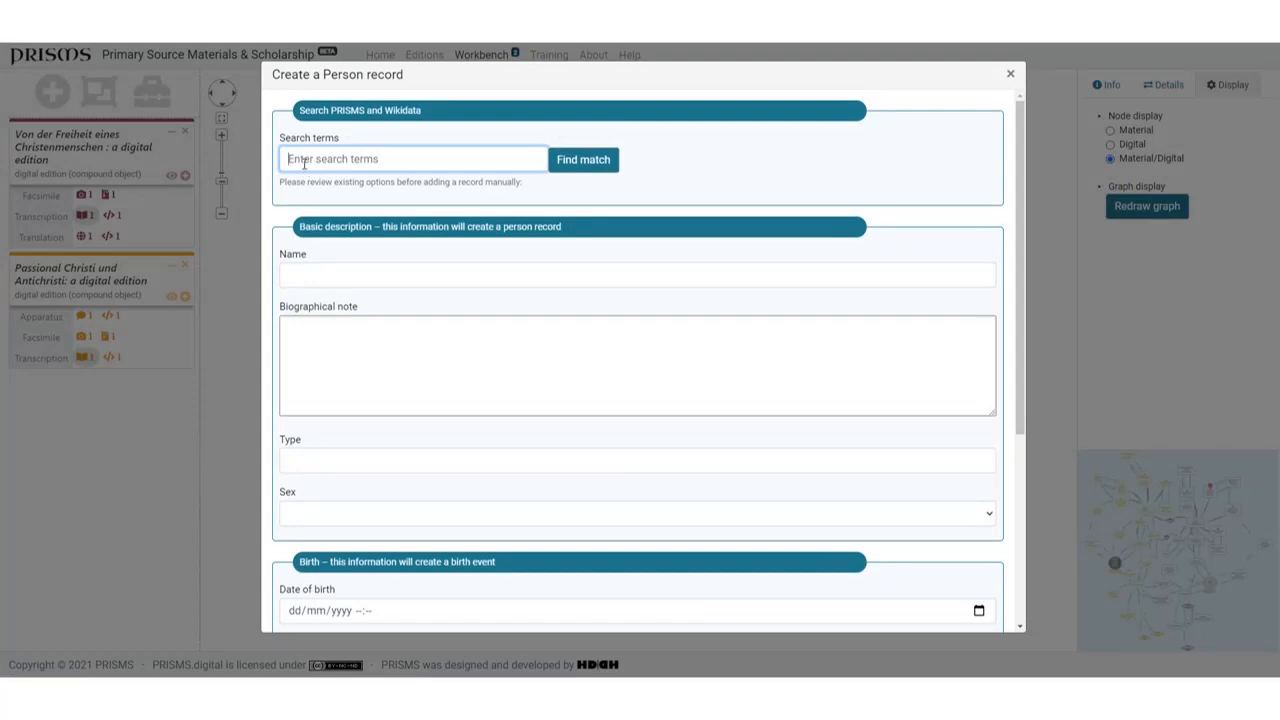
{"action": "type", "text": "Luther"}
{"action": "left_click", "coordinate": [575, 165]}
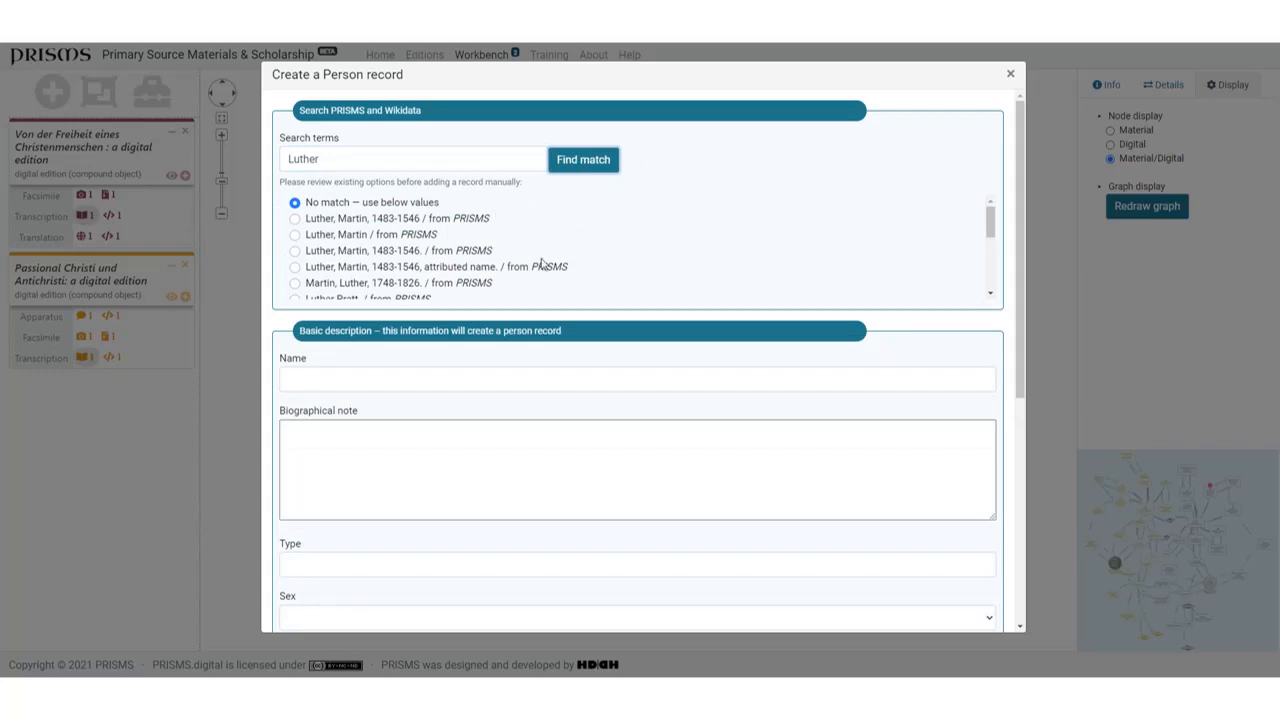
- Fill the Person record from the Wikidata match for Martin Luther, the Saxon priest, monk and theologian, and review its fields
{"action": "left_click_drag", "start_coordinate": [990, 228], "coordinate": [982, 272]}
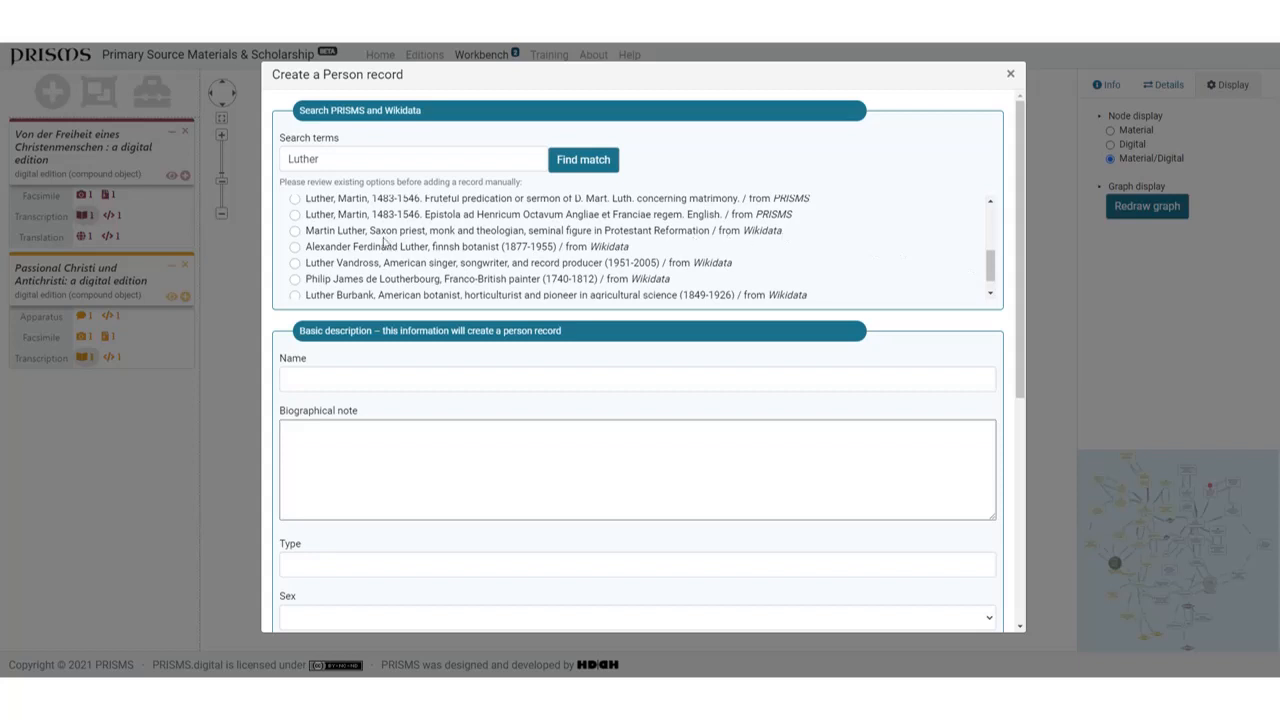
{"action": "left_click", "coordinate": [294, 232]}
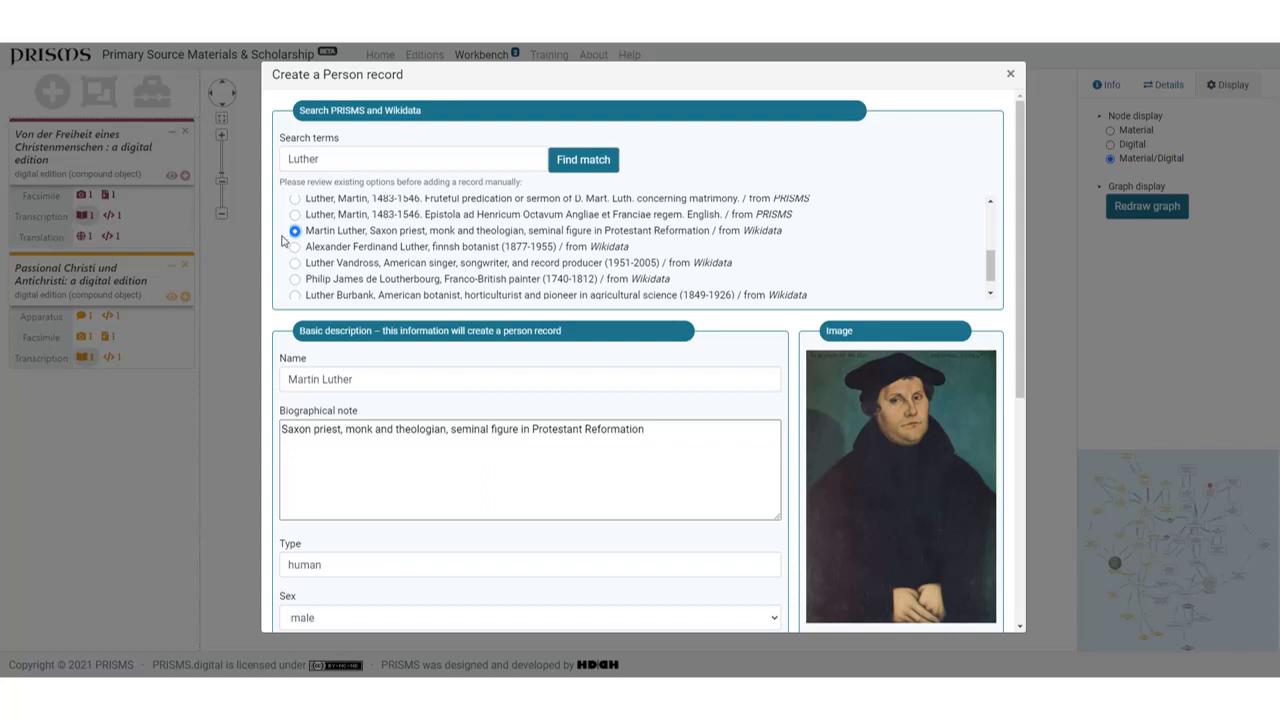
{"action": "left_click_drag", "start_coordinate": [1020, 308], "coordinate": [992, 226]}
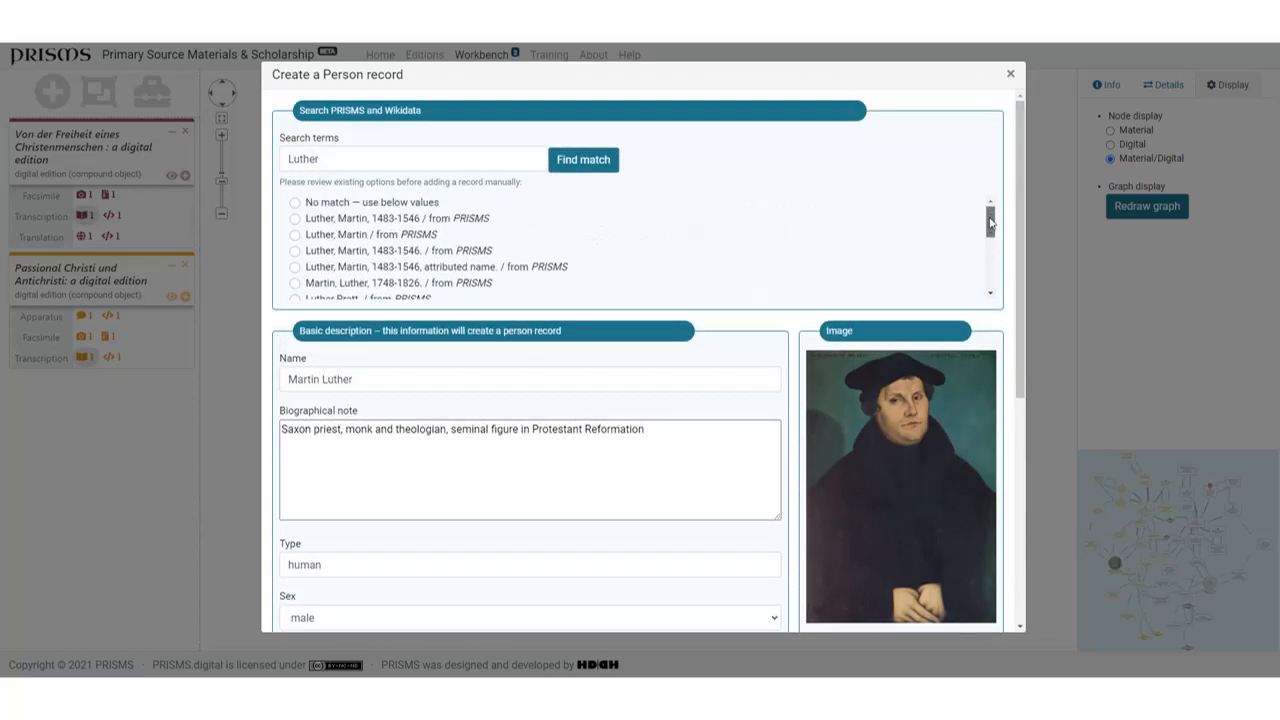
- Reset the Person record to "No match — use below values", look over the blank form and close it without saving
{"action": "left_click", "coordinate": [295, 203]}
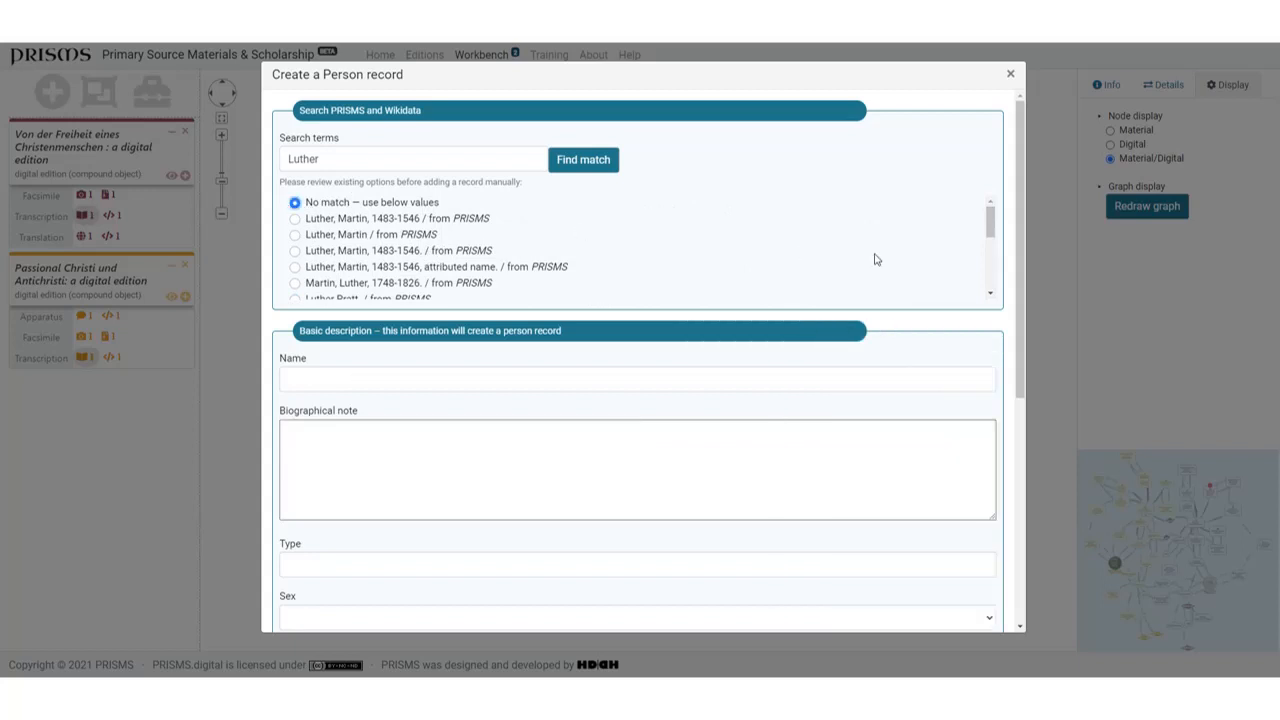
{"action": "left_click_drag", "start_coordinate": [1022, 246], "coordinate": [992, 220]}
{"action": "left_click", "coordinate": [1009, 76]}
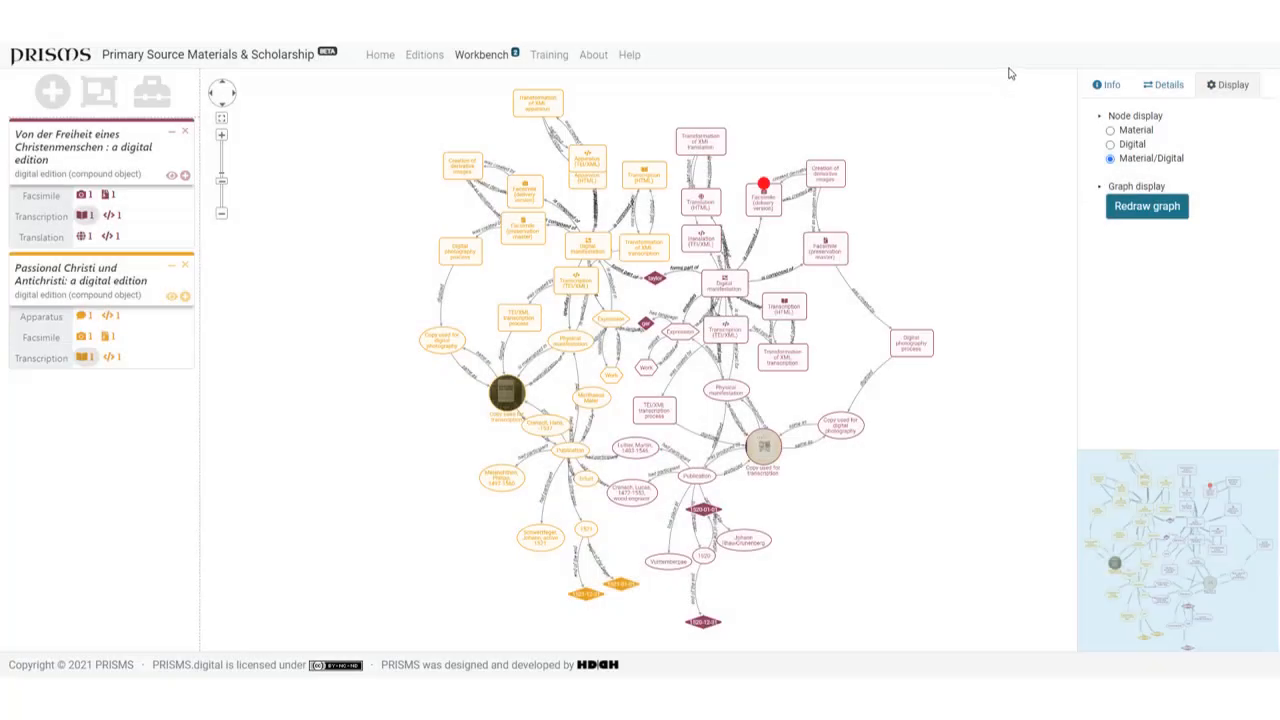
- Examine the connection shortcuts for "Actor related to Event" in a new connection, and cancel without adding anything
{"action": "double_click", "coordinate": [967, 256]}
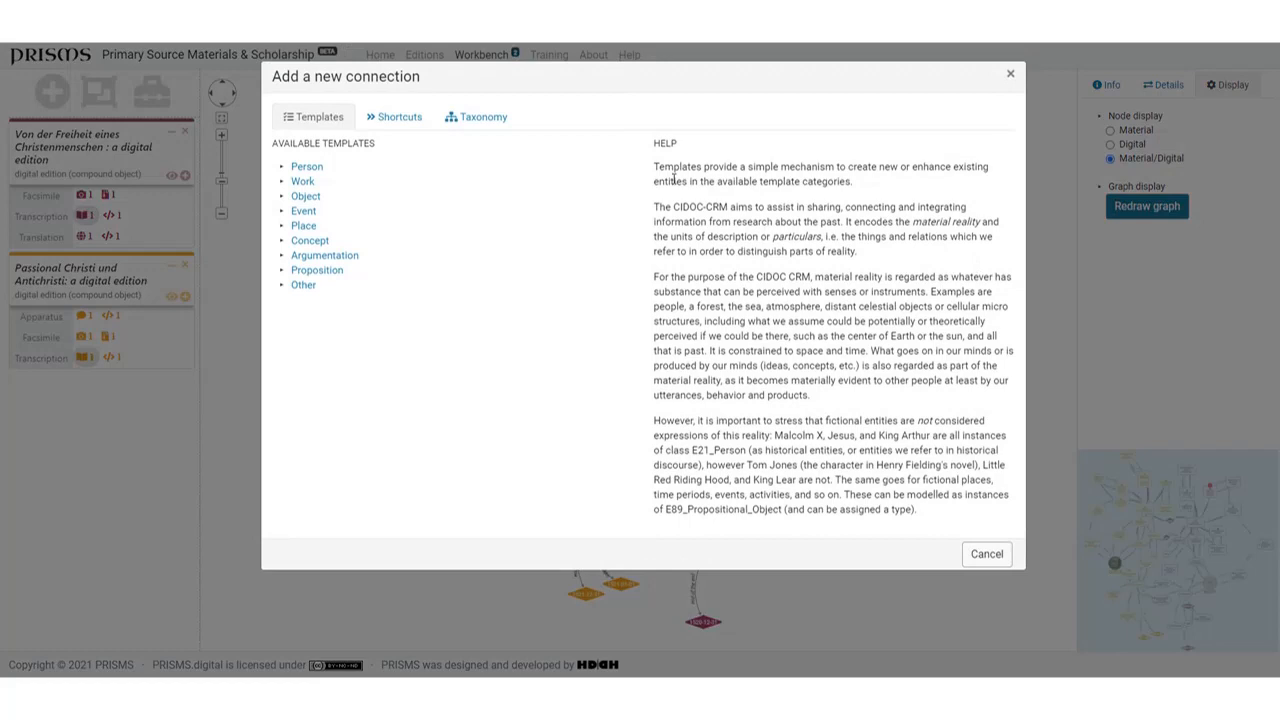
{"action": "left_click", "coordinate": [389, 119]}
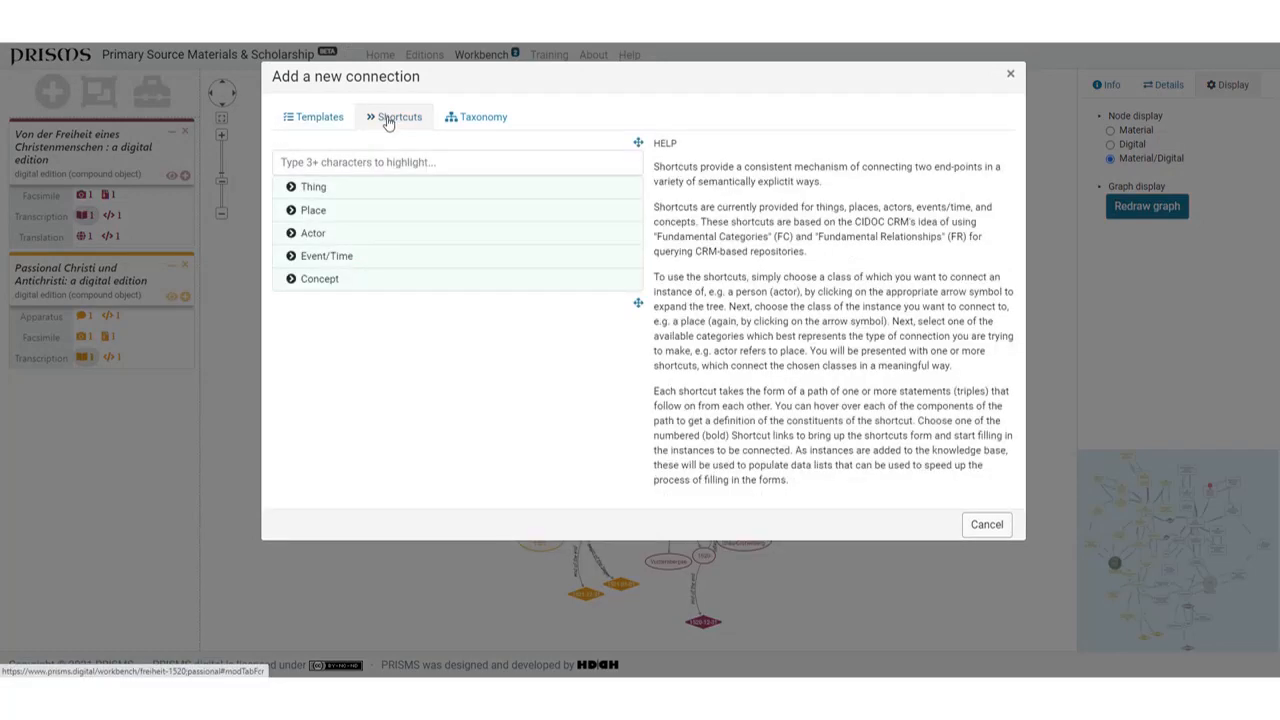
{"action": "left_click", "coordinate": [291, 234]}
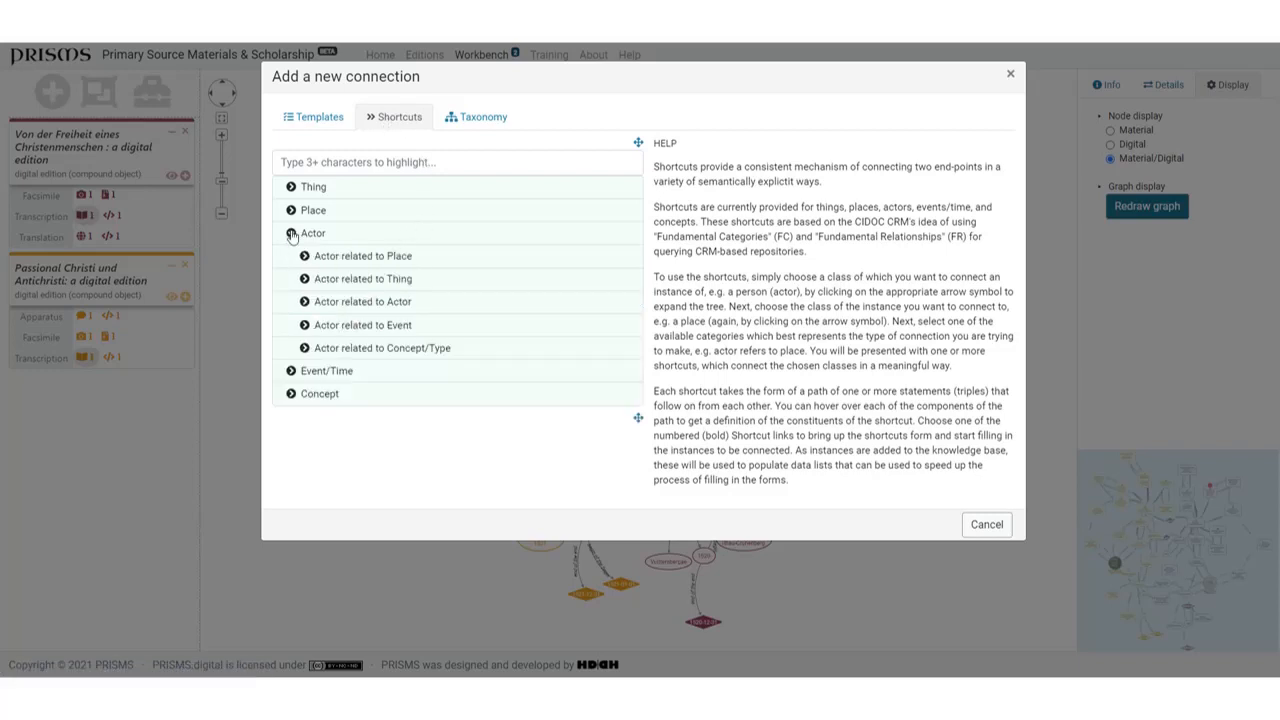
{"action": "left_click", "coordinate": [305, 326]}
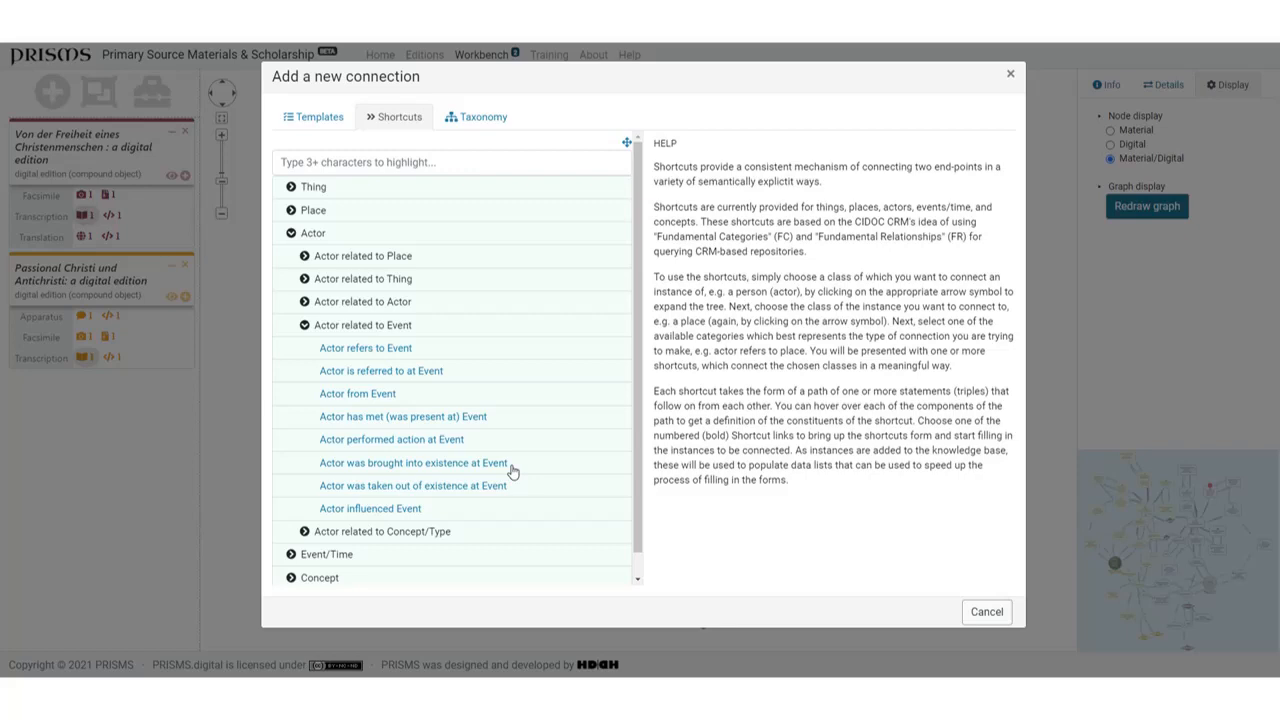
{"action": "left_click", "coordinate": [987, 612]}
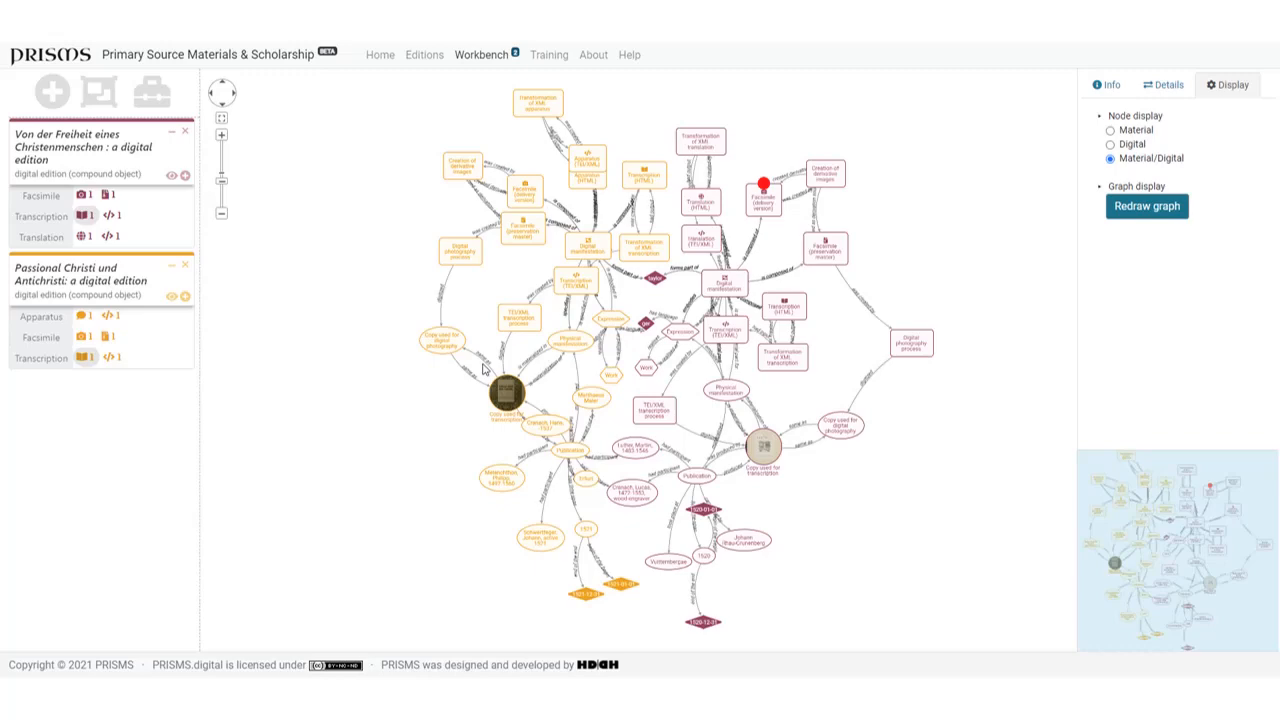
- Open the workbench toolbox to examine the bookmarking, annotating, modelling, writing, organising and sharing tools
{"action": "left_click", "coordinate": [152, 104]}
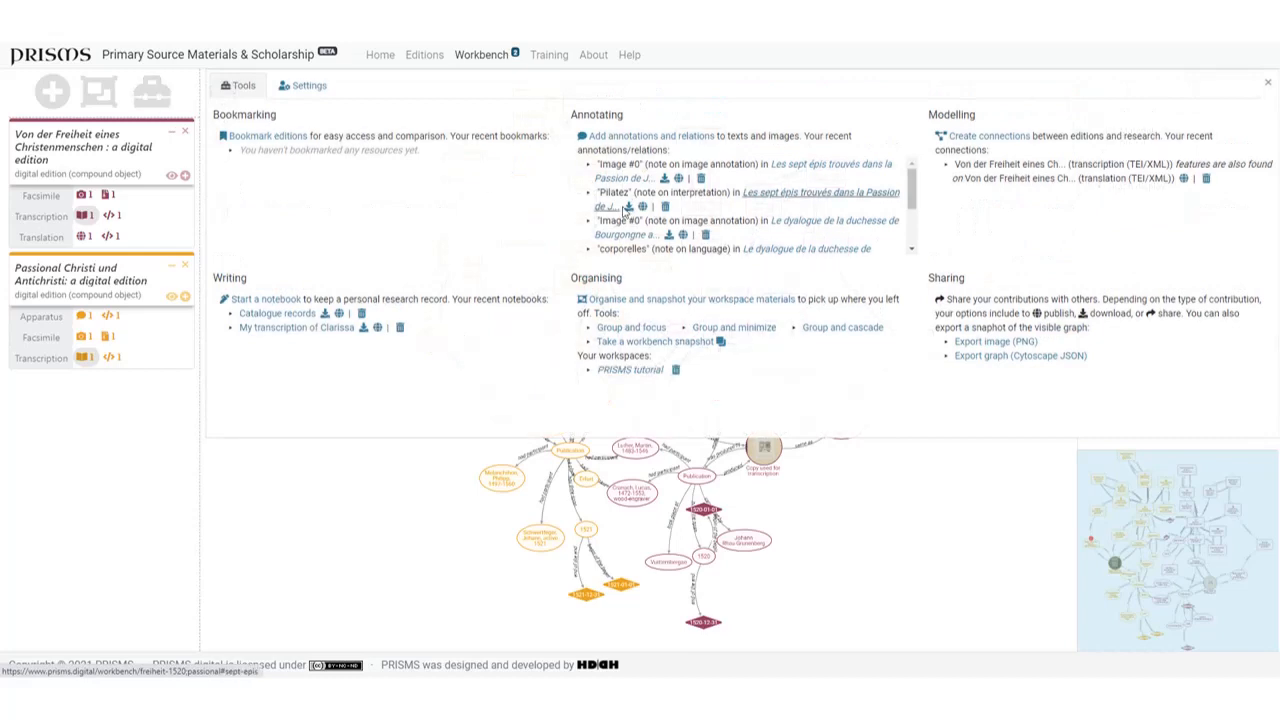